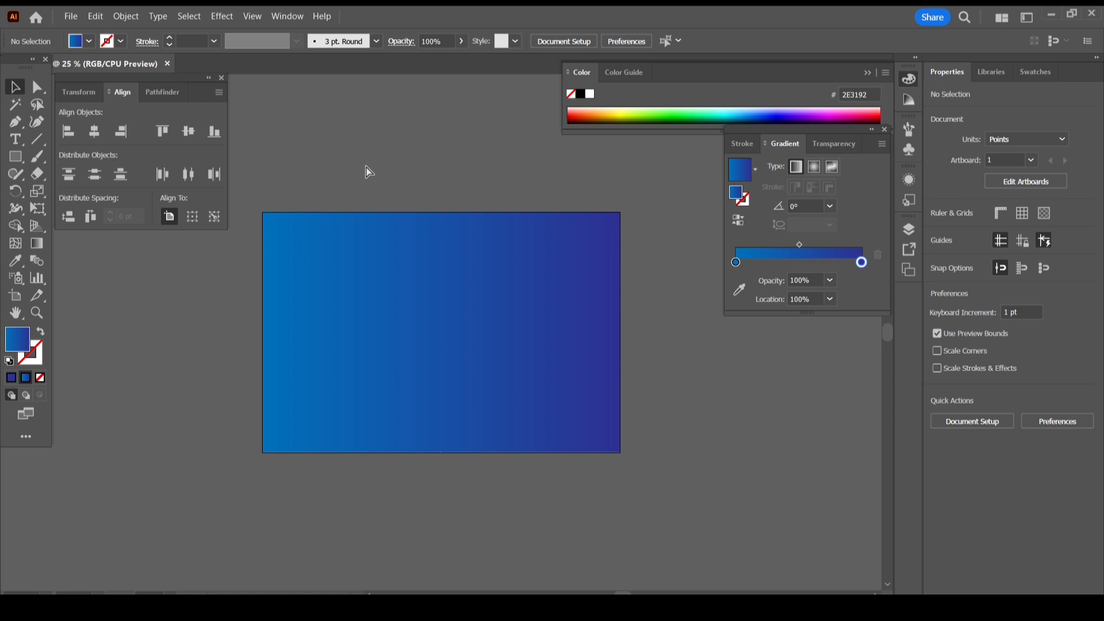
Draw a horizontal line about 124 pt long with the Line Segment tool, slightly left of the artboard's centre
key(ctrl+equal)
key(ctrl+equal)
key(ctrl+minus)
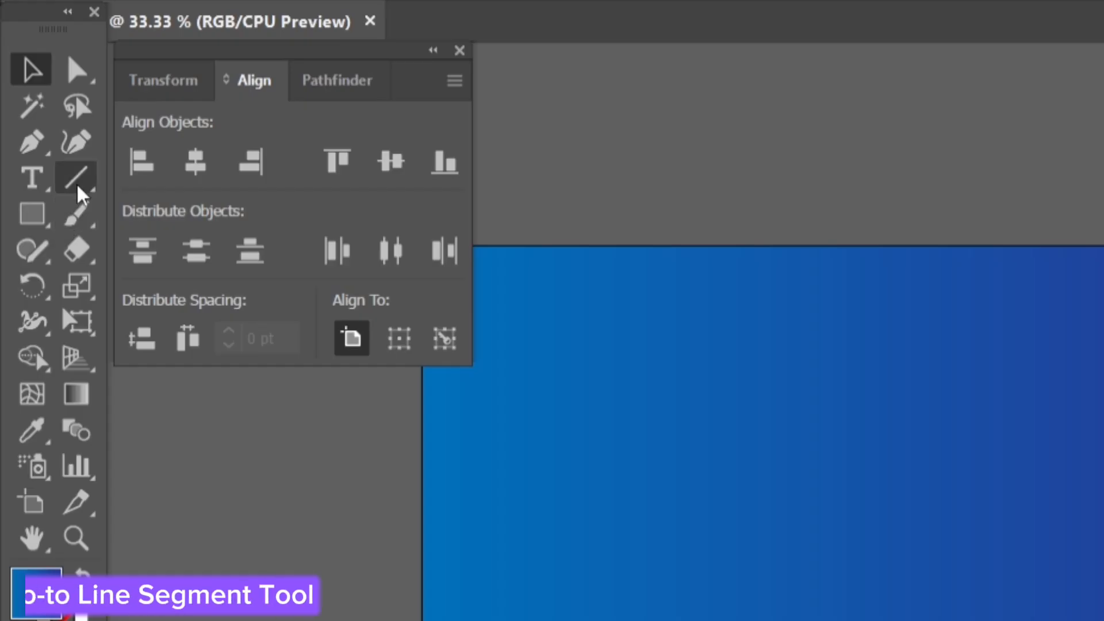
click(38, 141)
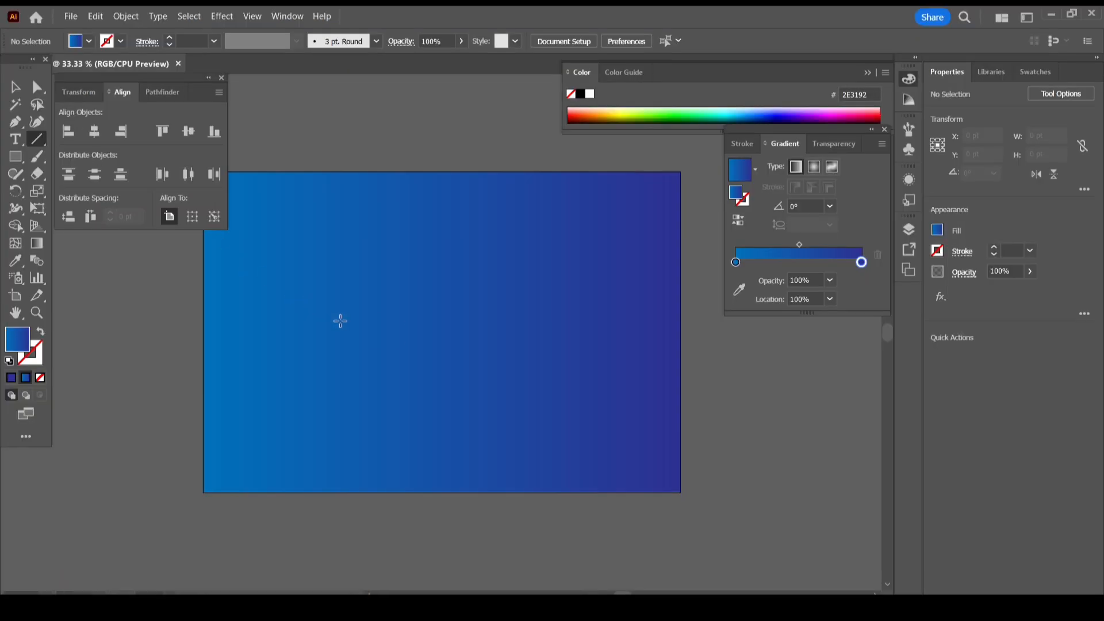
drag(341, 321, 395, 326)
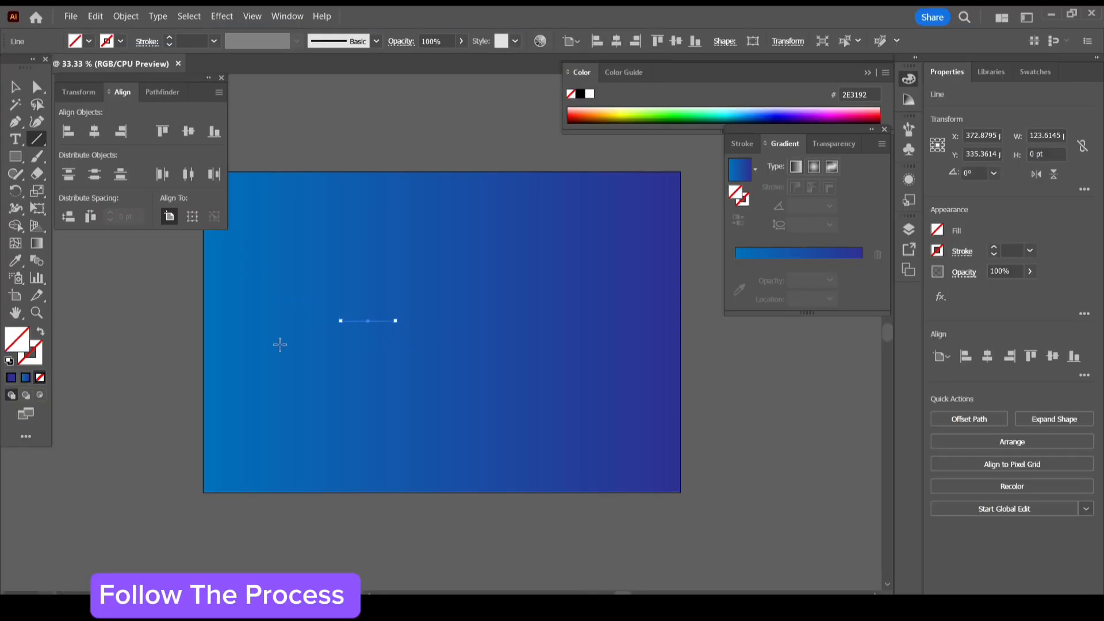
Set the line's stroke color to white (FFFFFF)
click(40, 350)
double_click(40, 350)
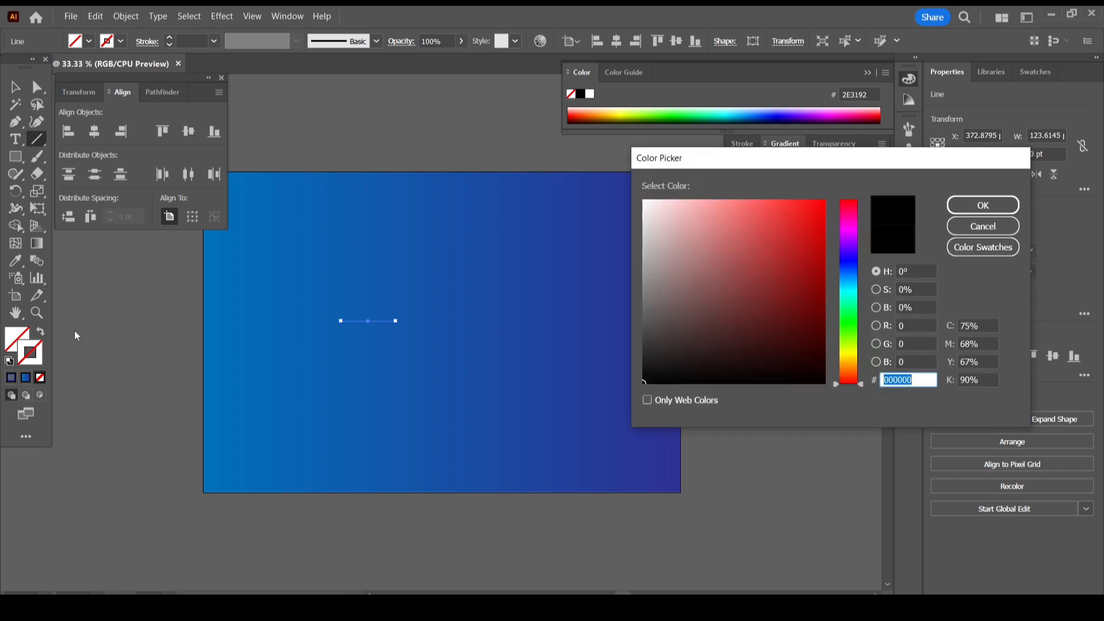
click(973, 206)
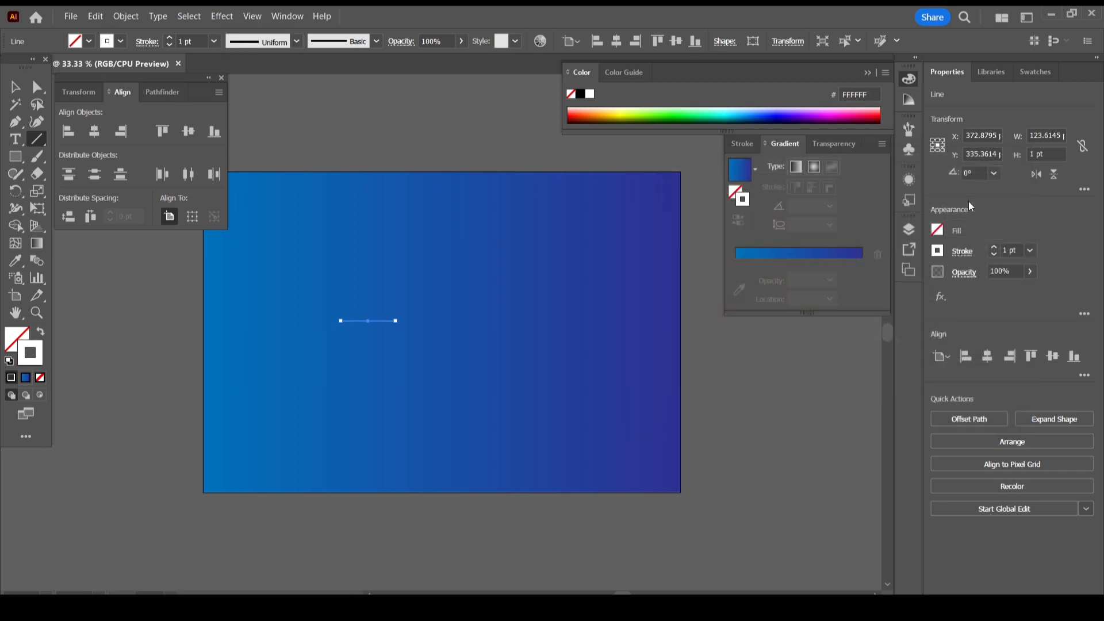
Set the line's stroke color to near-black 0C0606
double_click(41, 364)
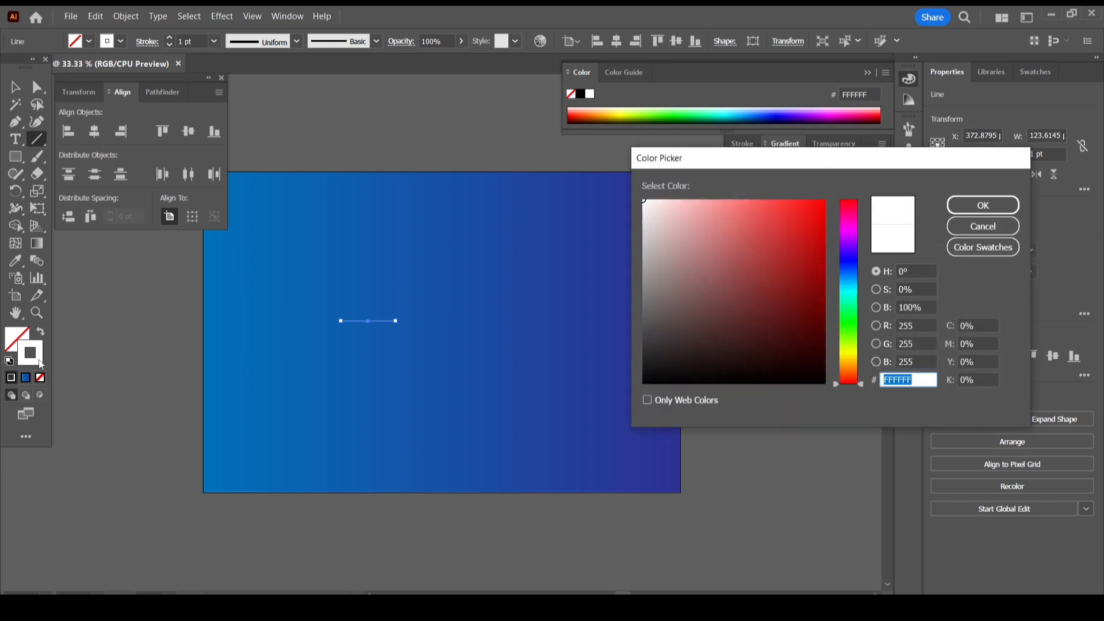
drag(804, 275, 738, 373)
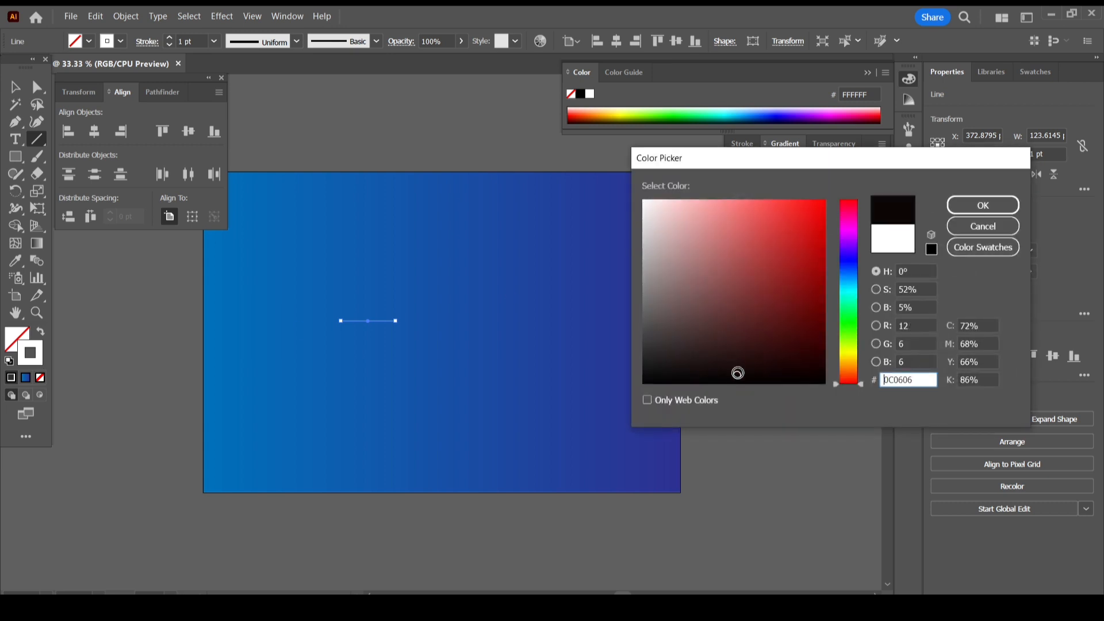
click(983, 205)
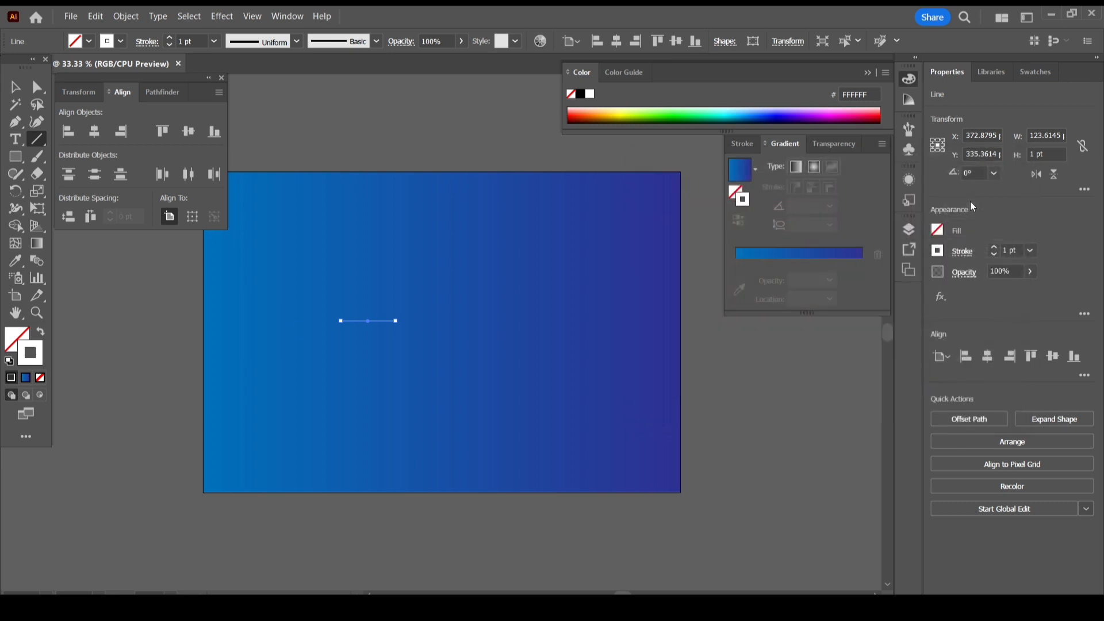
Set the line's stroke weight to 5 pt with a round cap
click(146, 42)
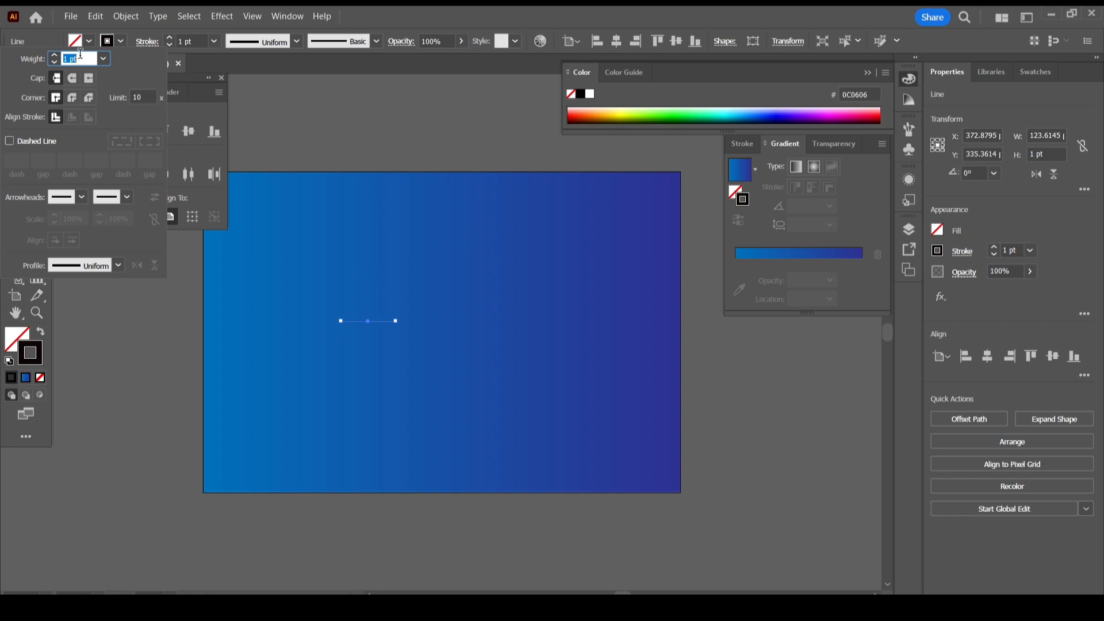
key(BackSpace)
text(5)
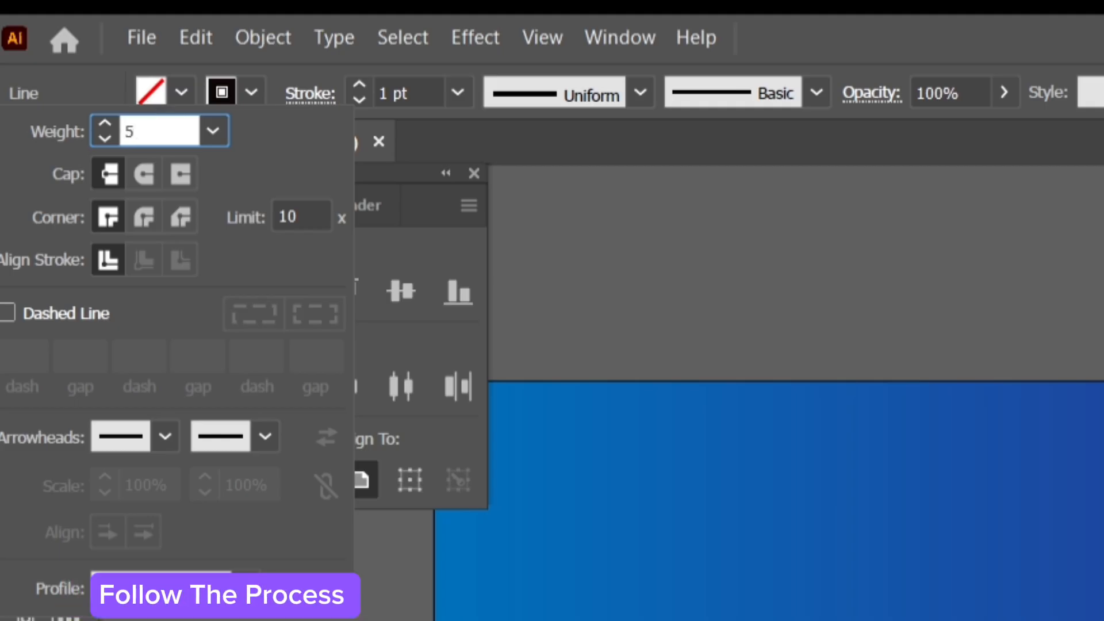
click(137, 177)
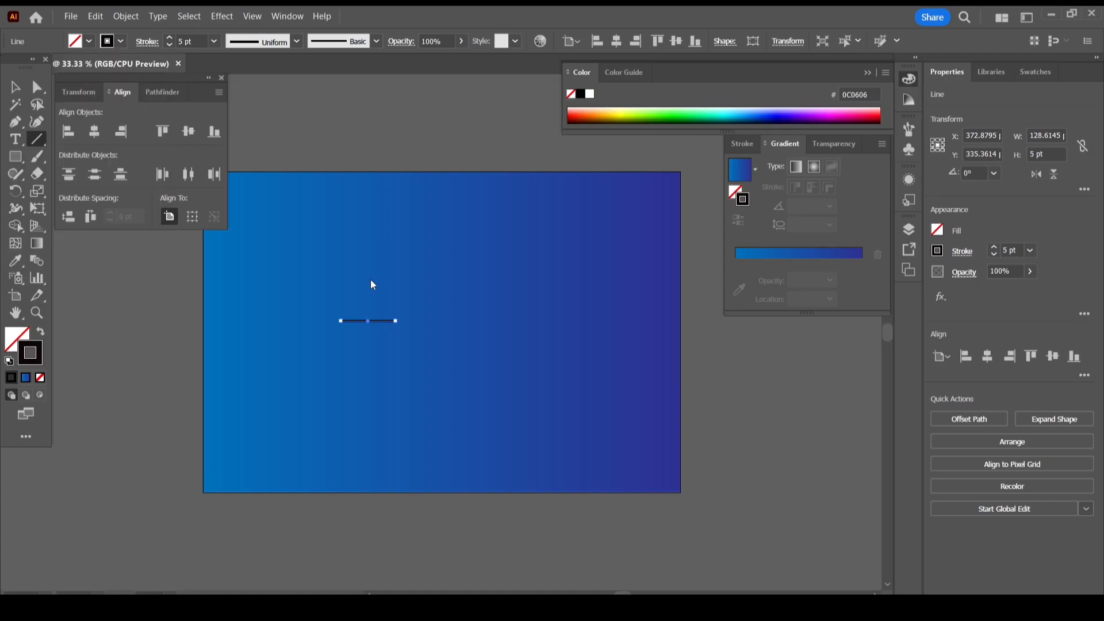
Apply the blue linear gradient to the line's stroke and add a color stop at about 46% beside the middle of the gradient
click(19, 91)
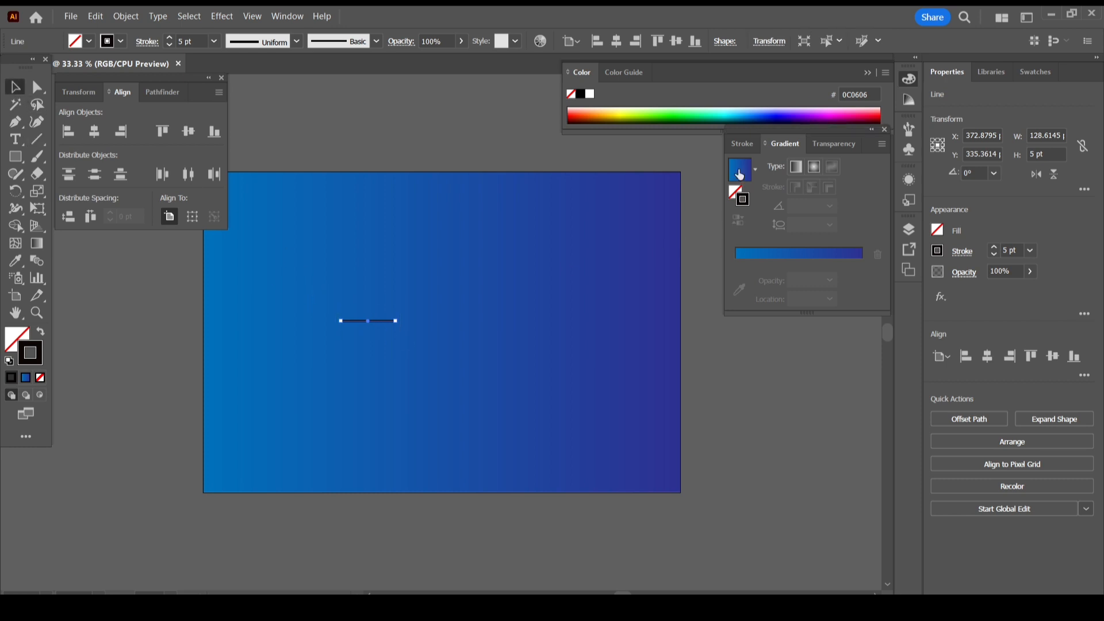
click(740, 171)
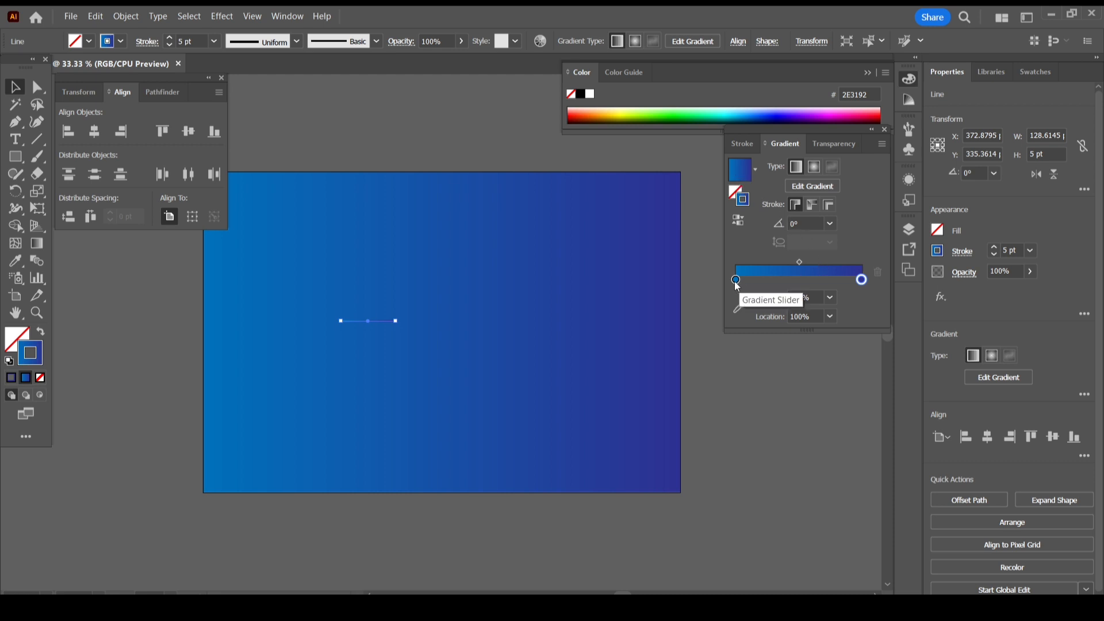
drag(738, 286, 795, 281)
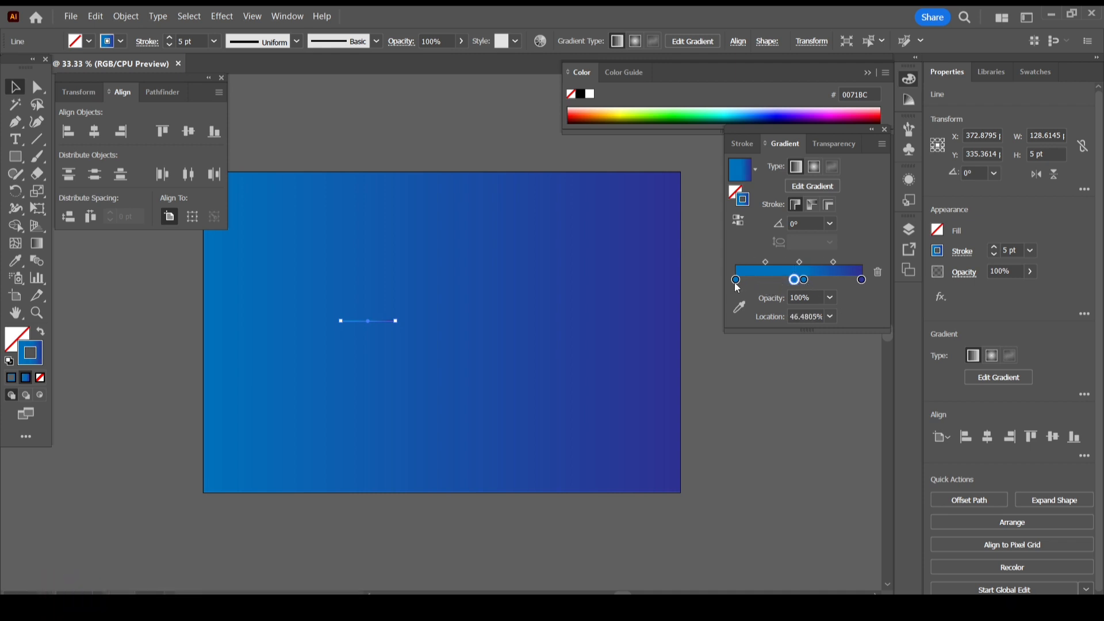
Recolor the stroke gradient's stops in order as crimson, dark navy, red FF0000 and yellow FFFF00
double_click(736, 282)
click(819, 335)
double_click(795, 281)
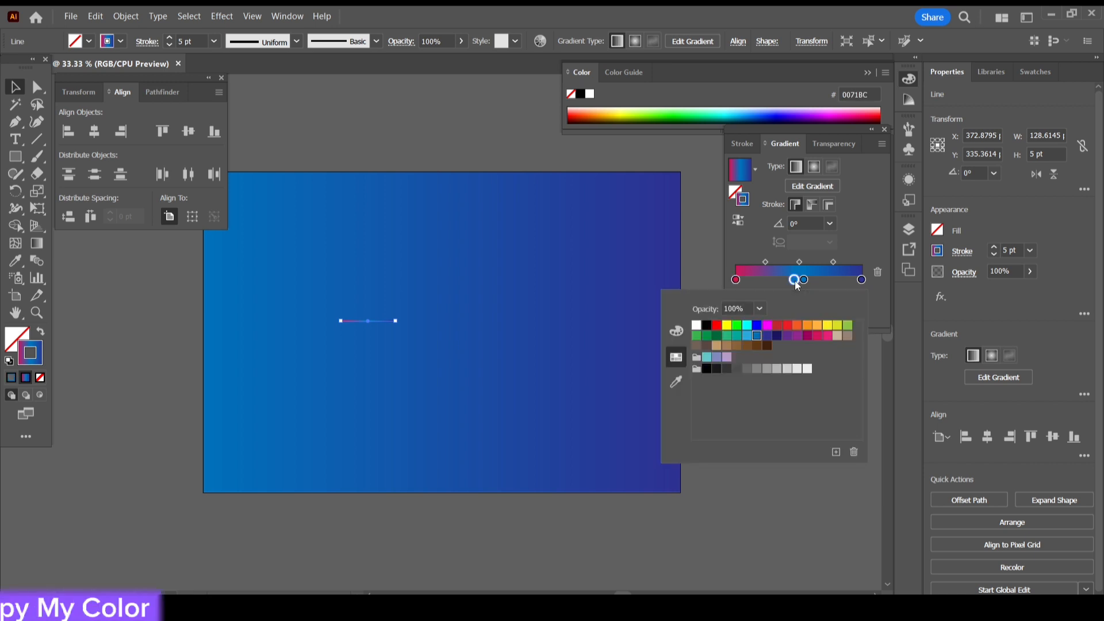
double_click(804, 280)
click(717, 326)
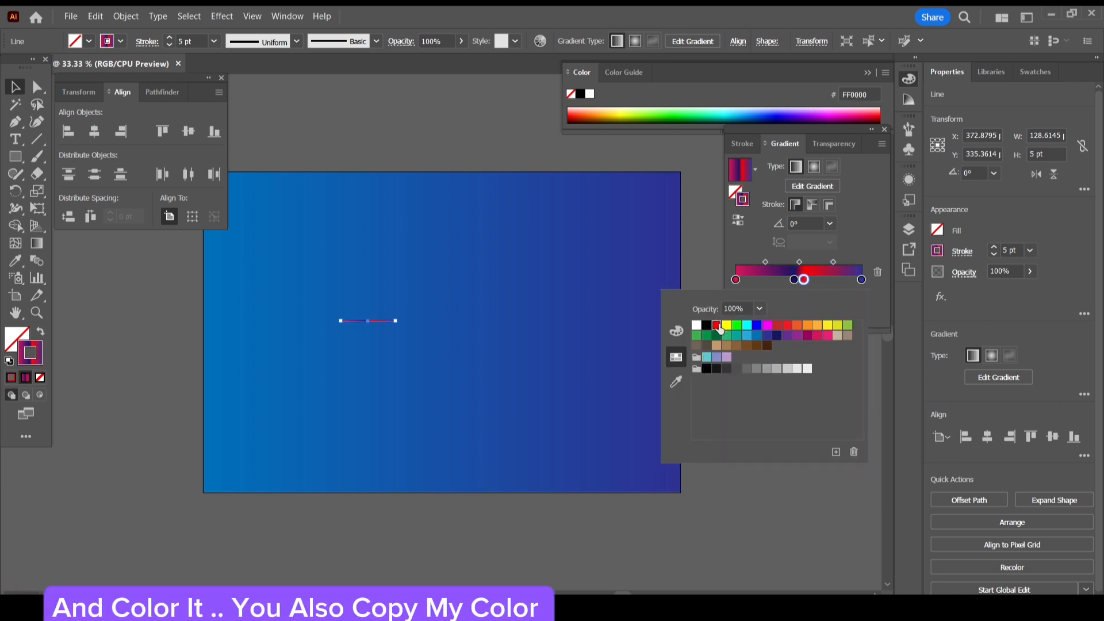
double_click(862, 279)
click(728, 326)
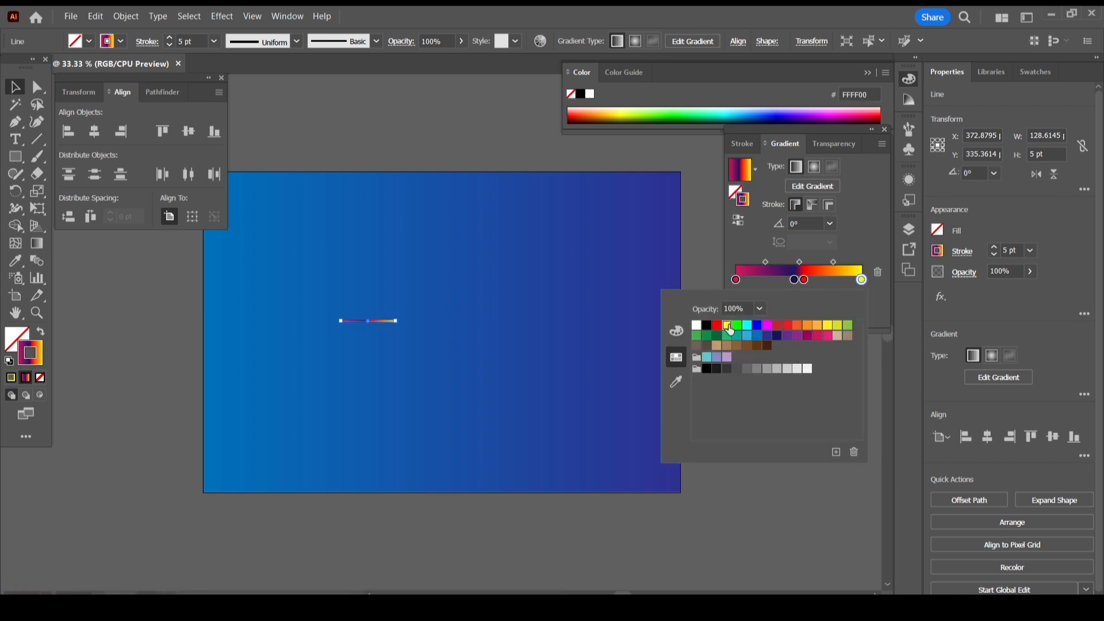
click(399, 291)
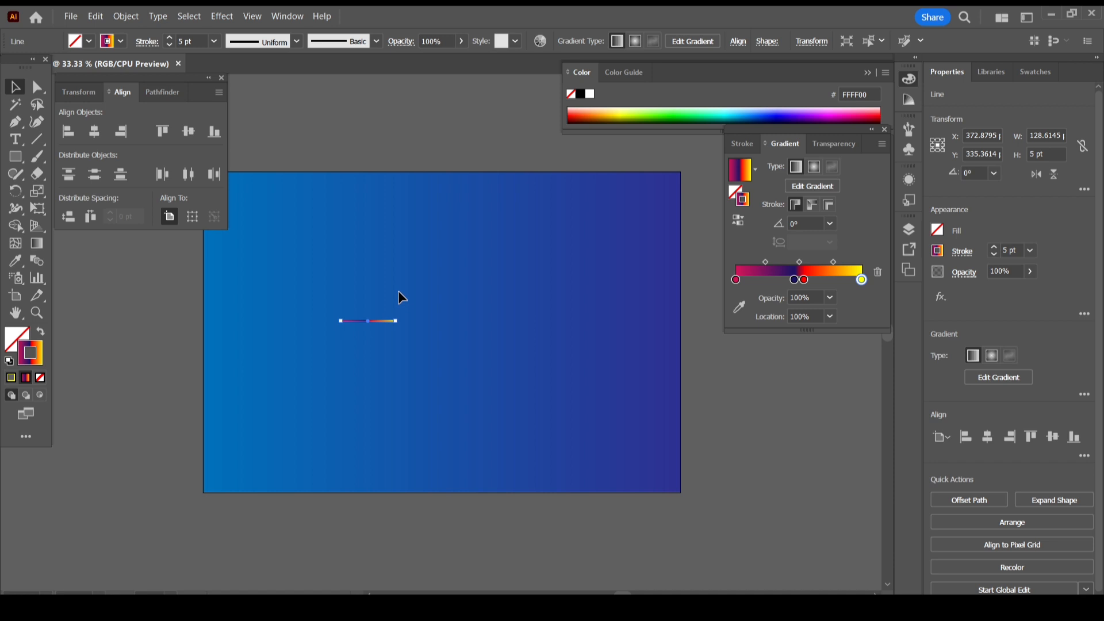
Apply a Zig Zag effect to the line with 3 pt absolute size, 4 ridges per segment and smooth points
click(394, 321)
click(211, 21)
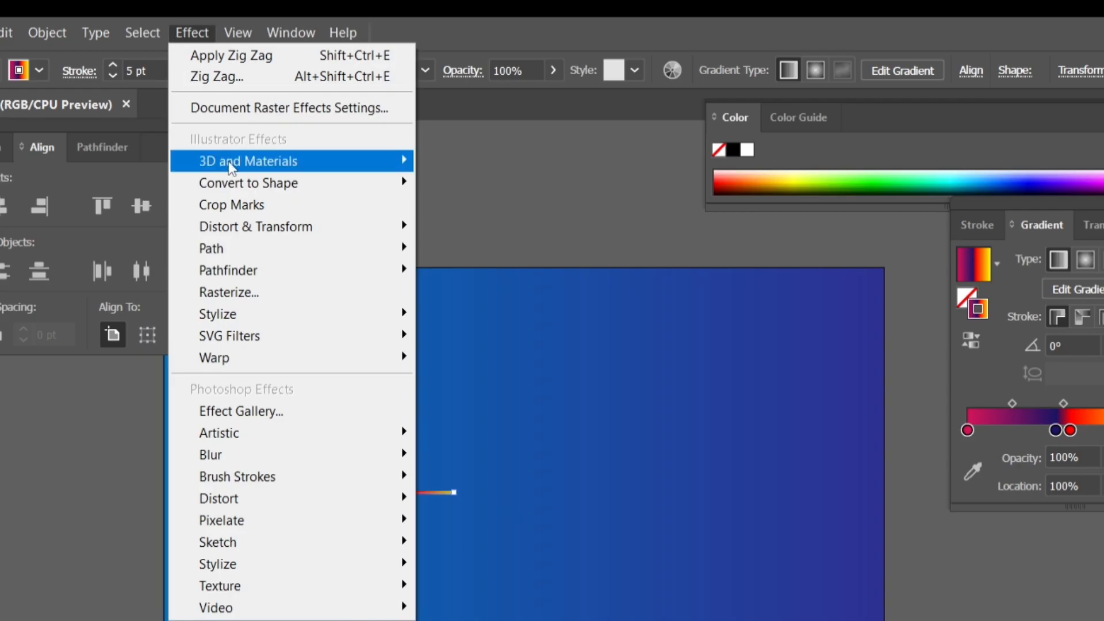
mouse_move(265, 142)
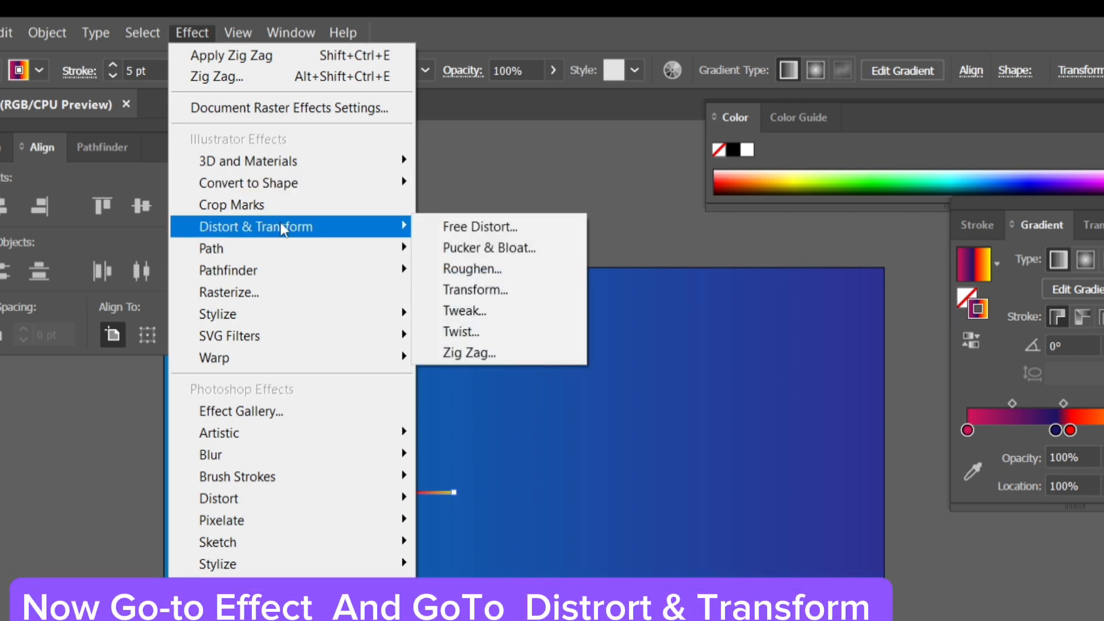
click(491, 350)
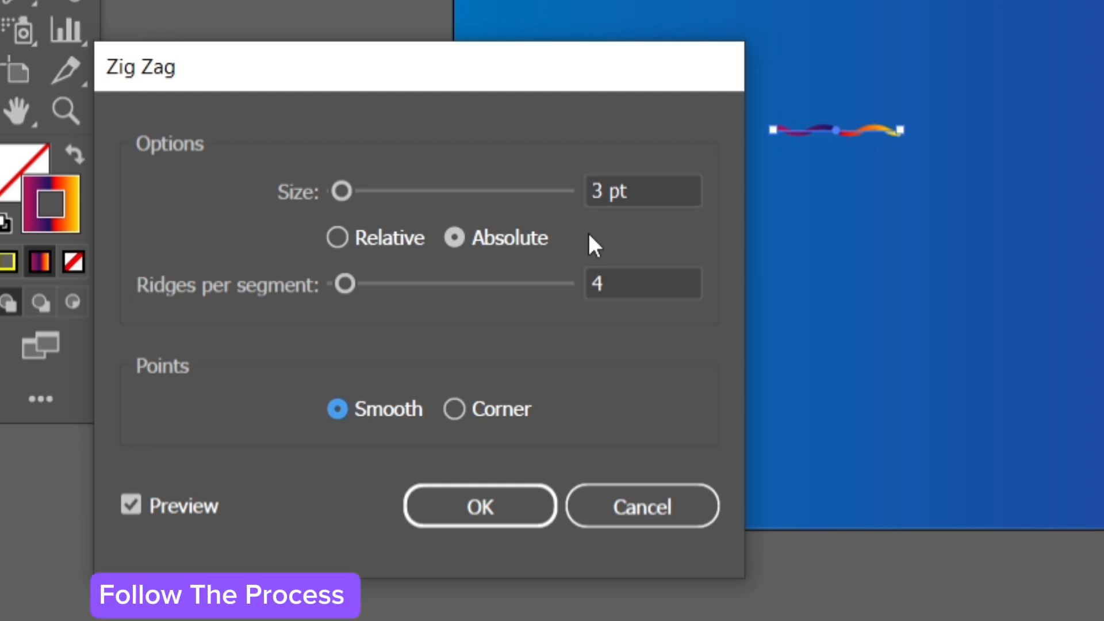
click(485, 502)
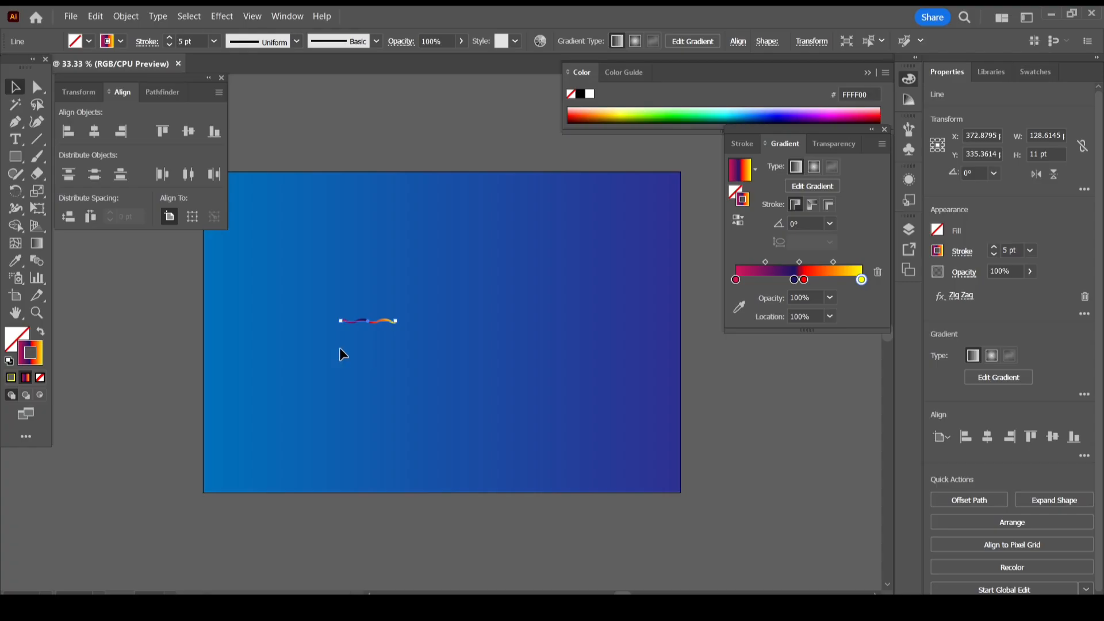
Apply a Transform effect to the wavy line with a 30° rotation angle and 5 copies to form a radial burst
click(340, 348)
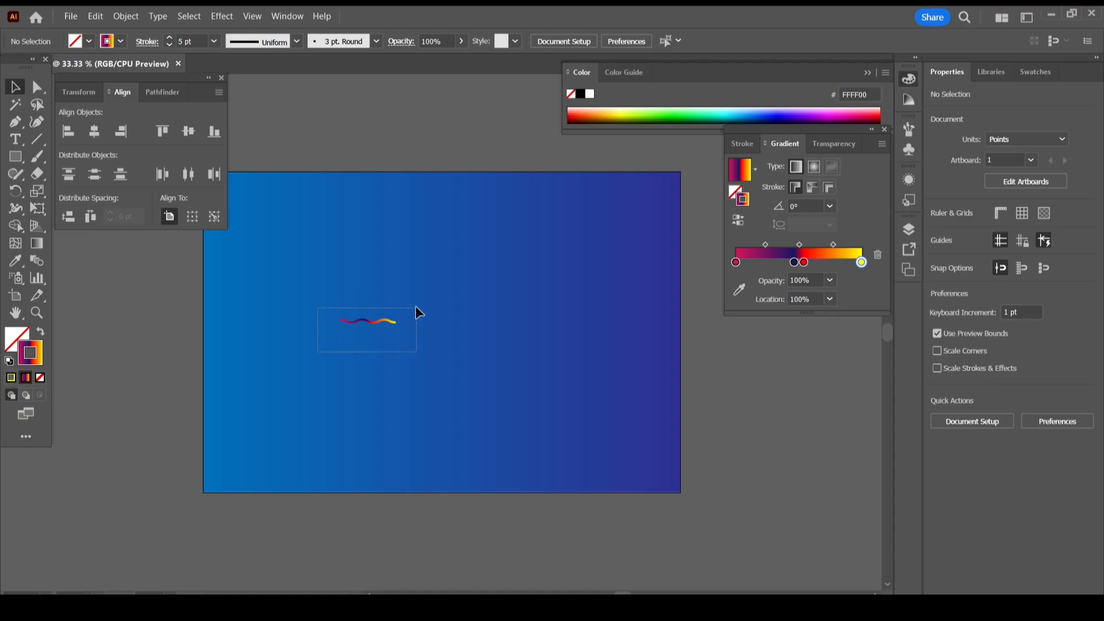
drag(415, 306, 415, 306)
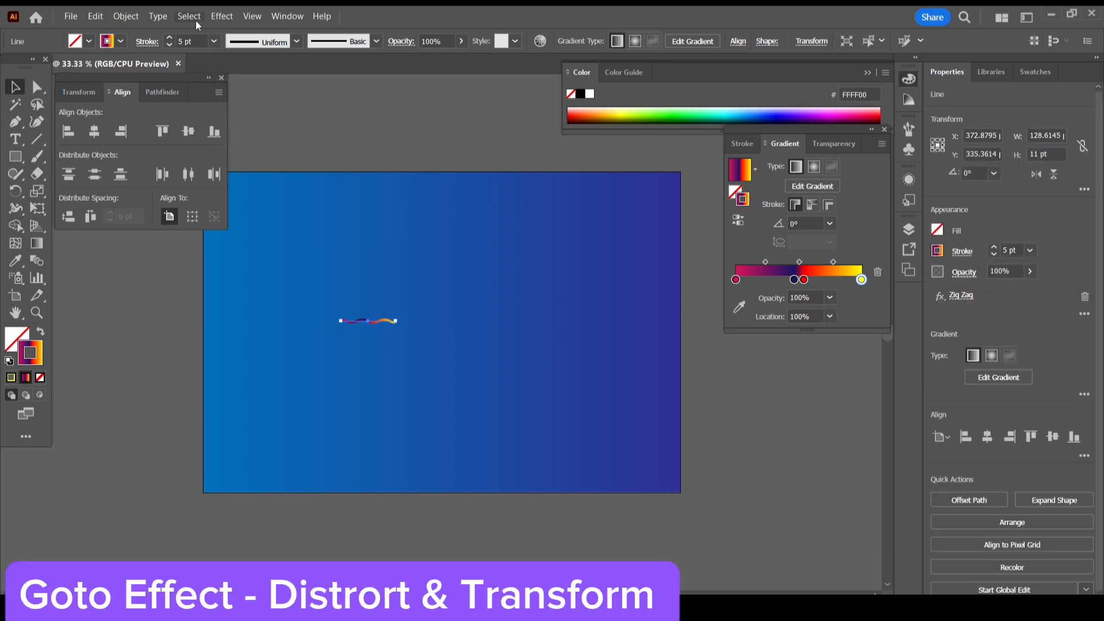
click(218, 17)
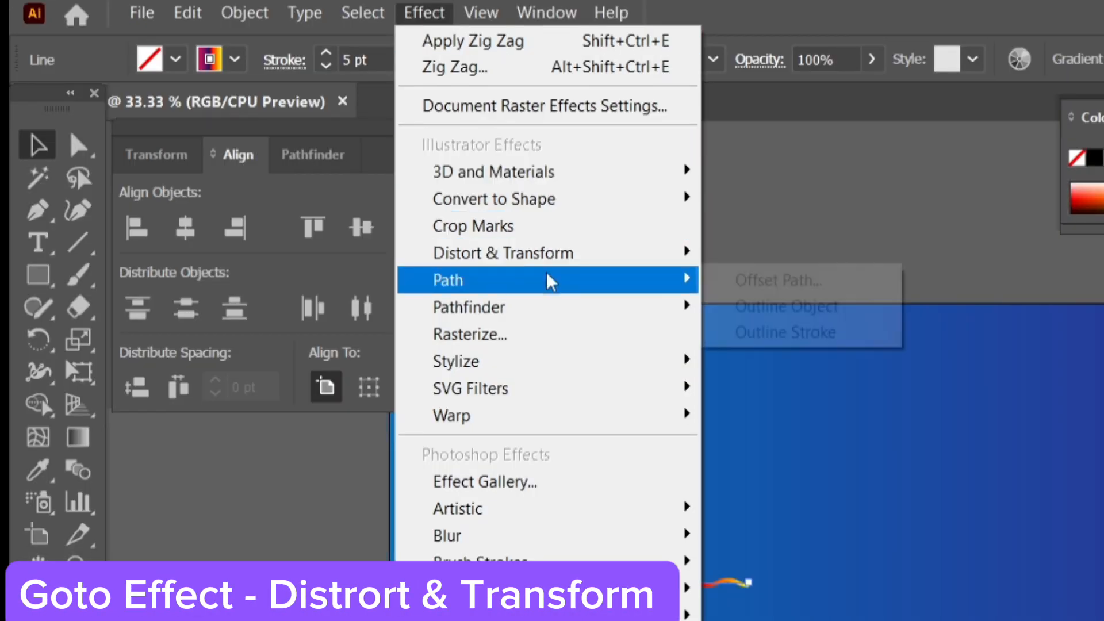
mouse_move(291, 147)
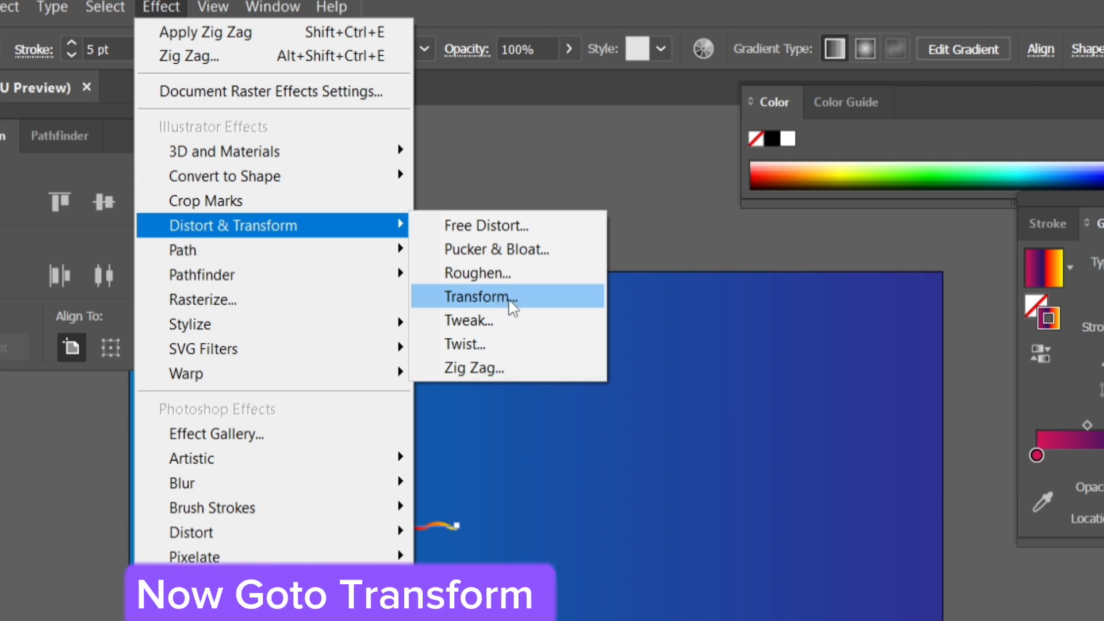
click(502, 306)
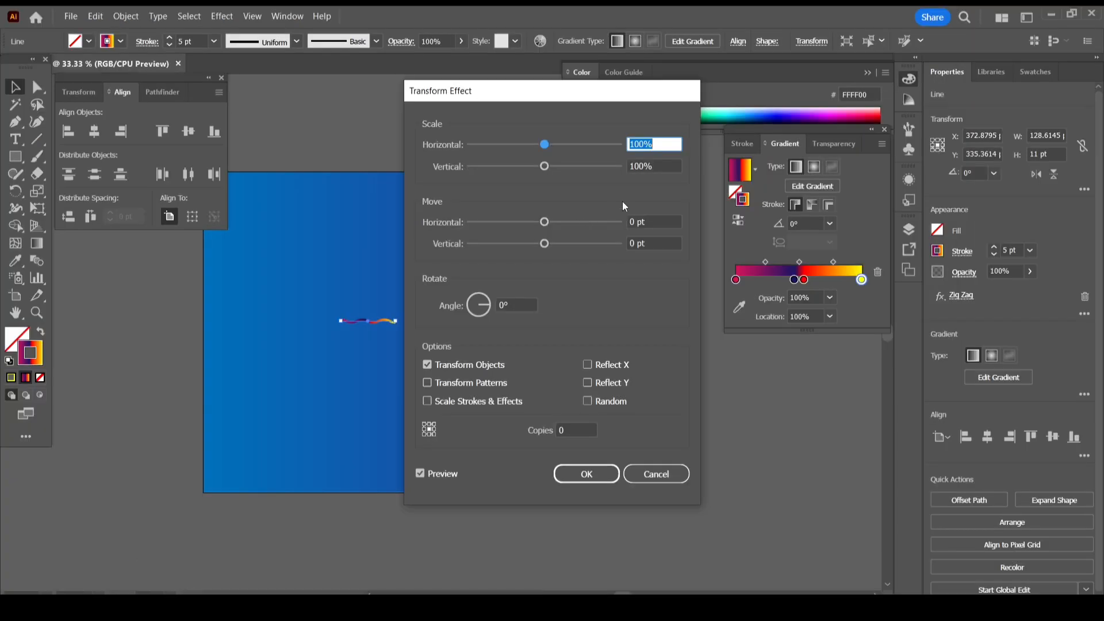
click(521, 305)
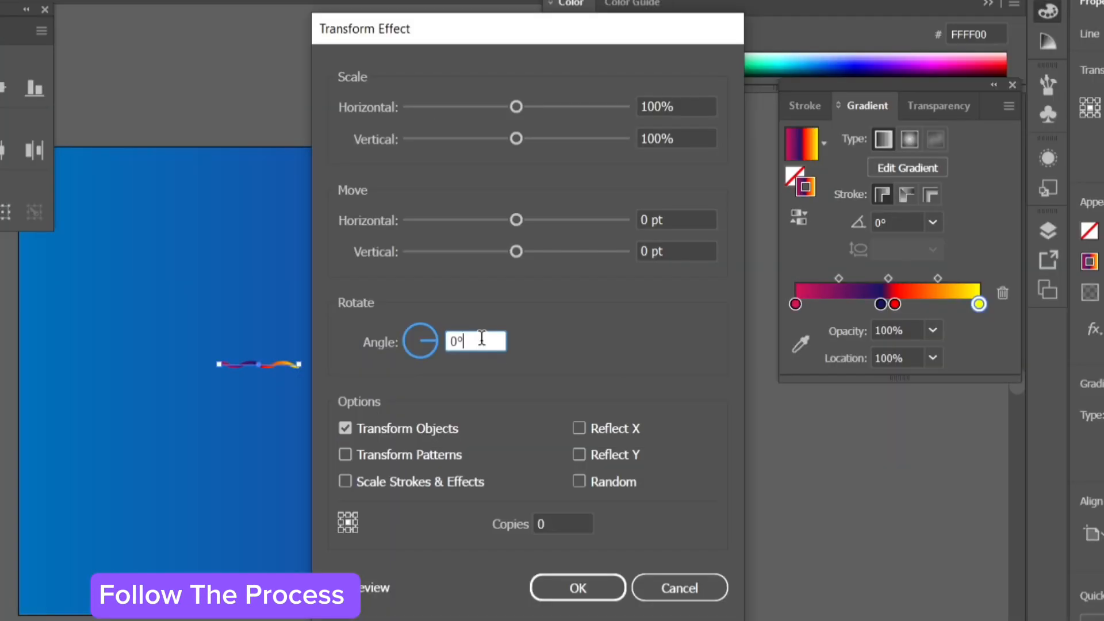
text(30)
click(563, 524)
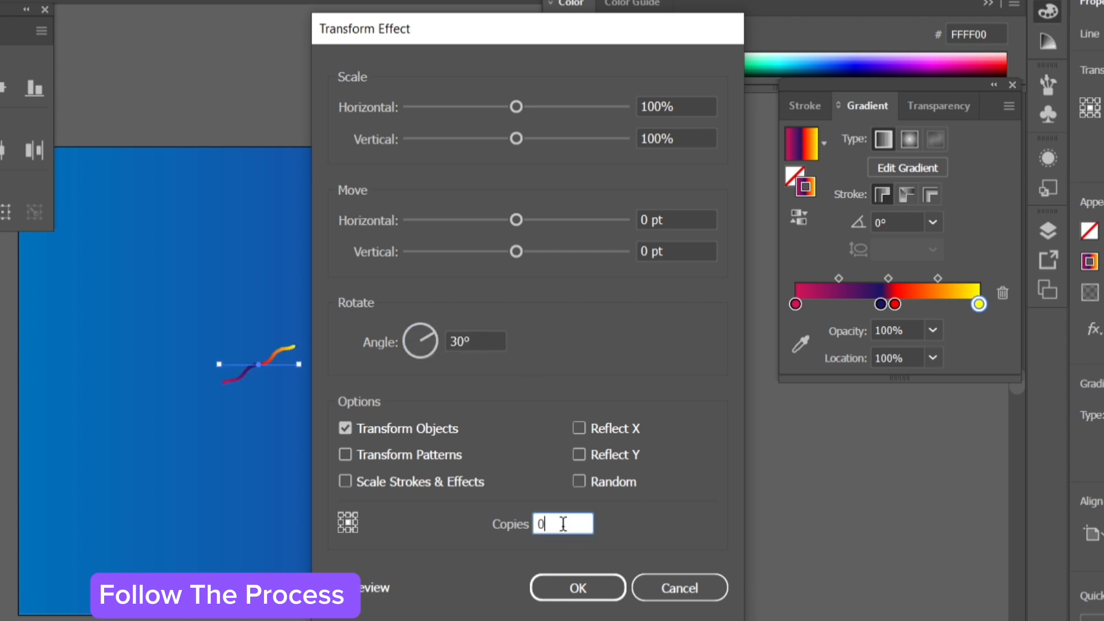
key(BackSpace)
text(5)
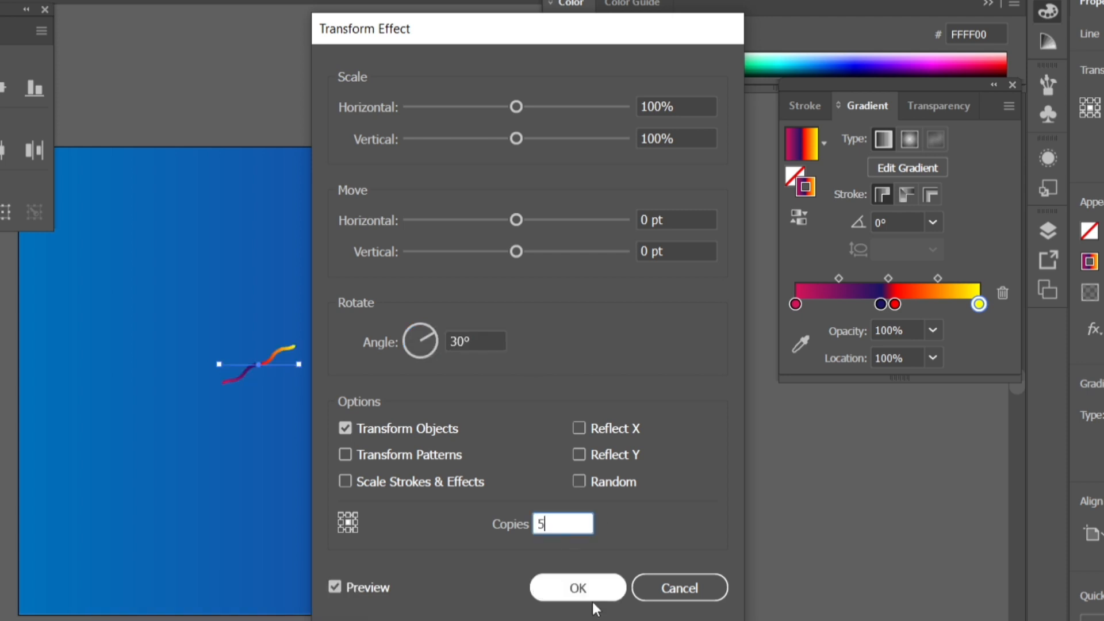
click(578, 593)
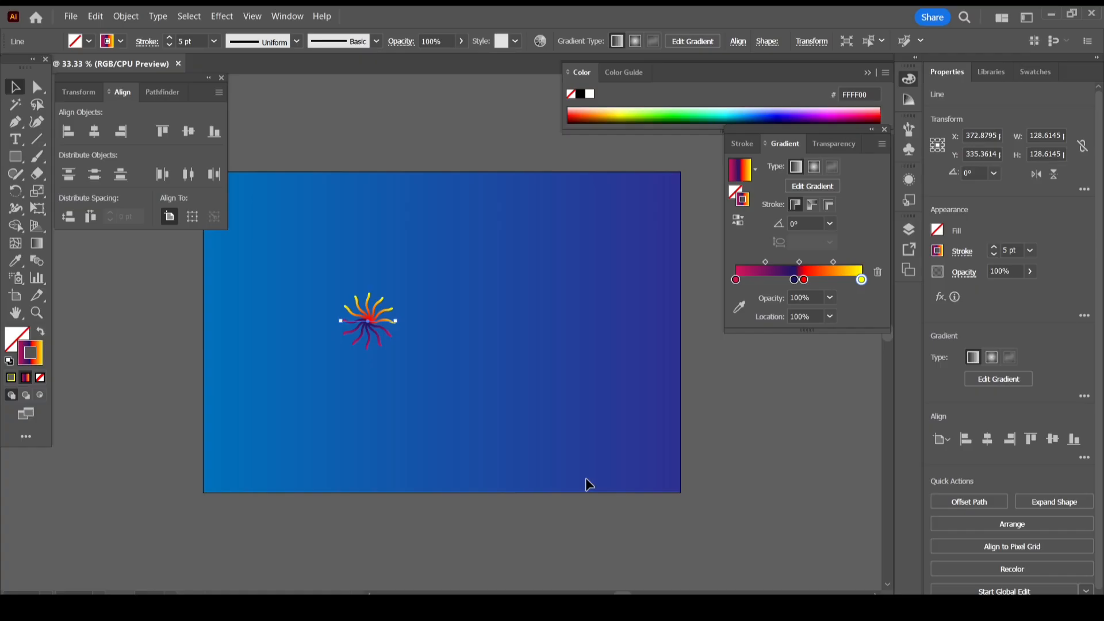
click(441, 394)
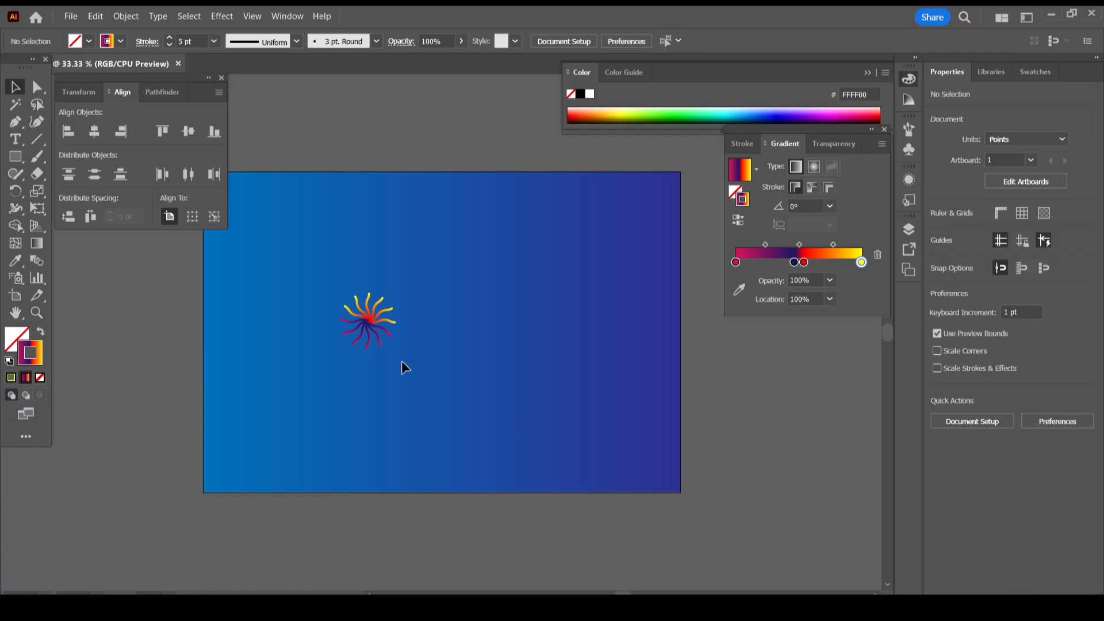
Duplicate the burst onto the right half of the artboard and move the original off the artboard's left edge
drag(371, 324, 526, 328)
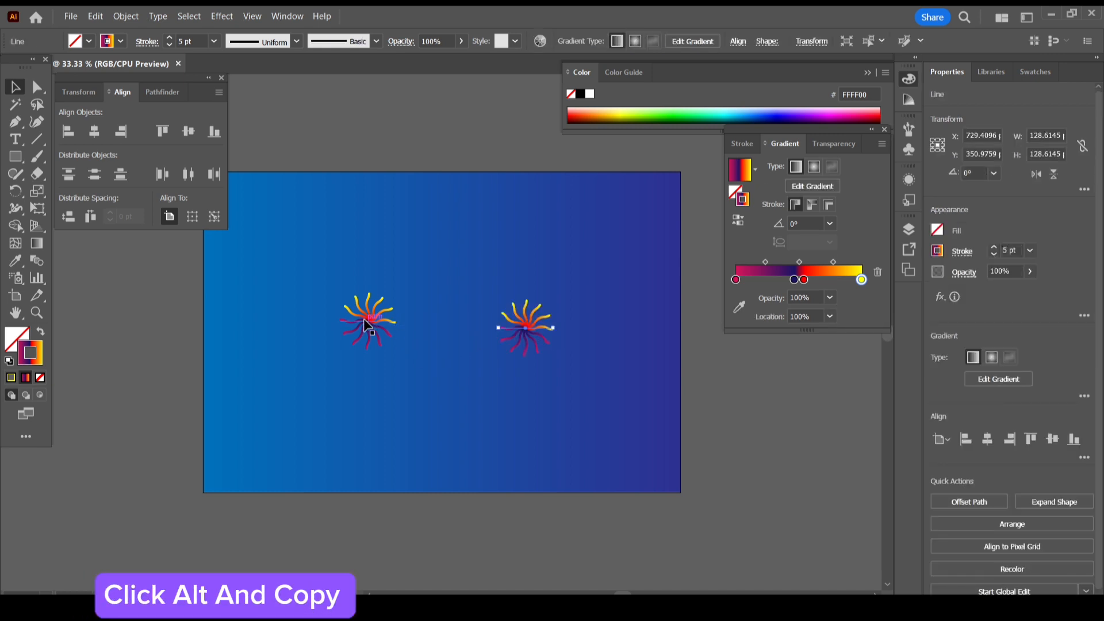
drag(370, 315, 175, 322)
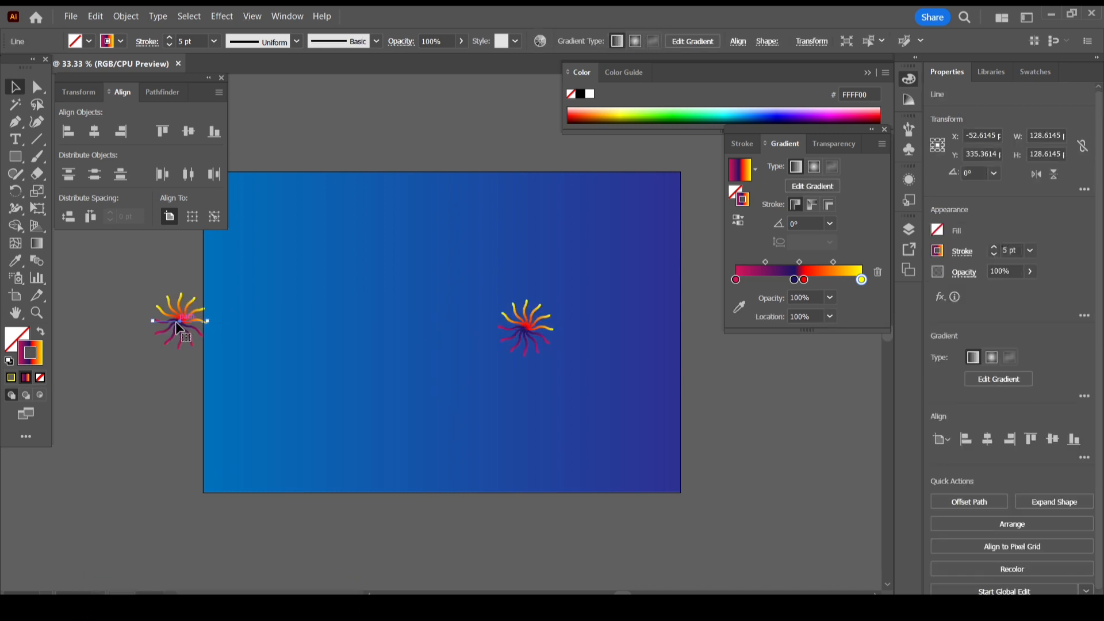
Enlarge the burst on the artboard's right half to about 324 pt in both width and height
drag(476, 293, 608, 375)
double_click(1051, 137)
text(170)
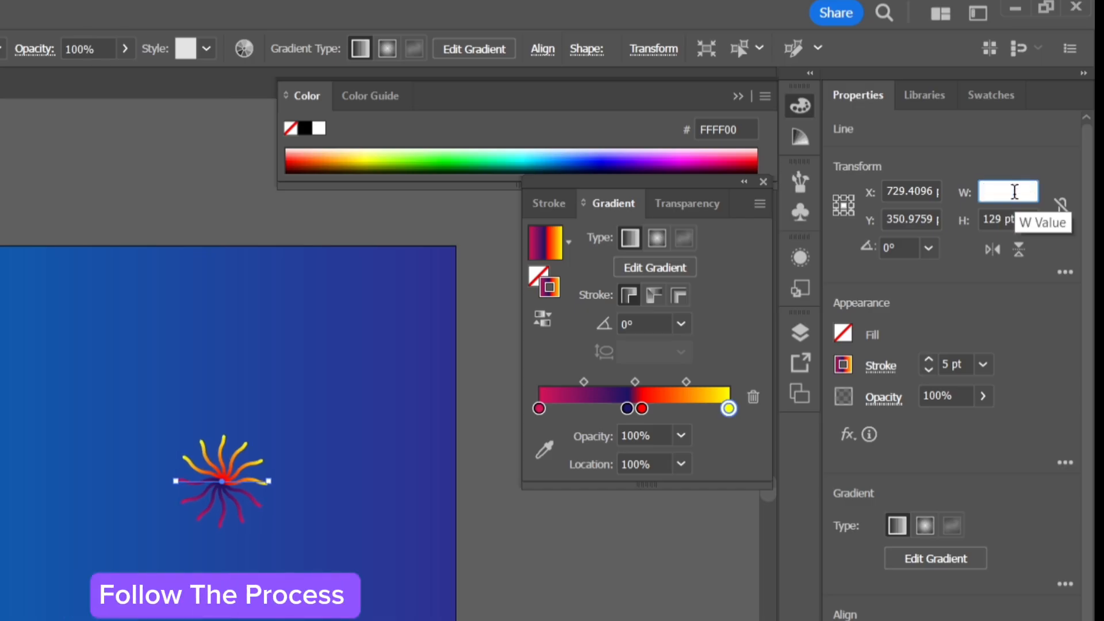
key(Return)
scroll(1014, 192, up, 20)
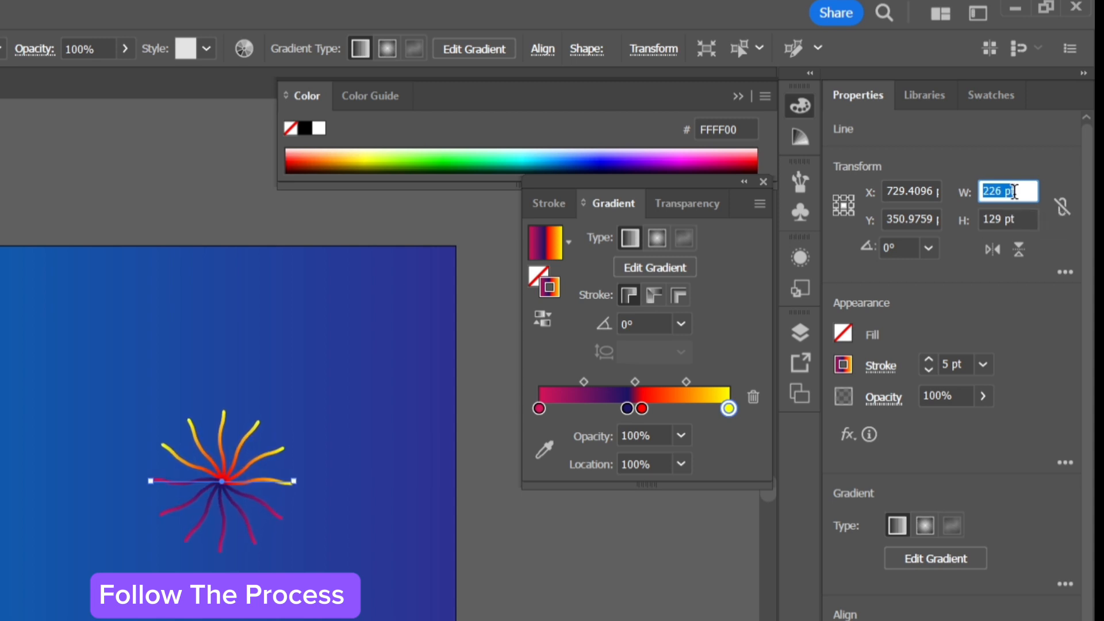
scroll(1015, 192, up, 20)
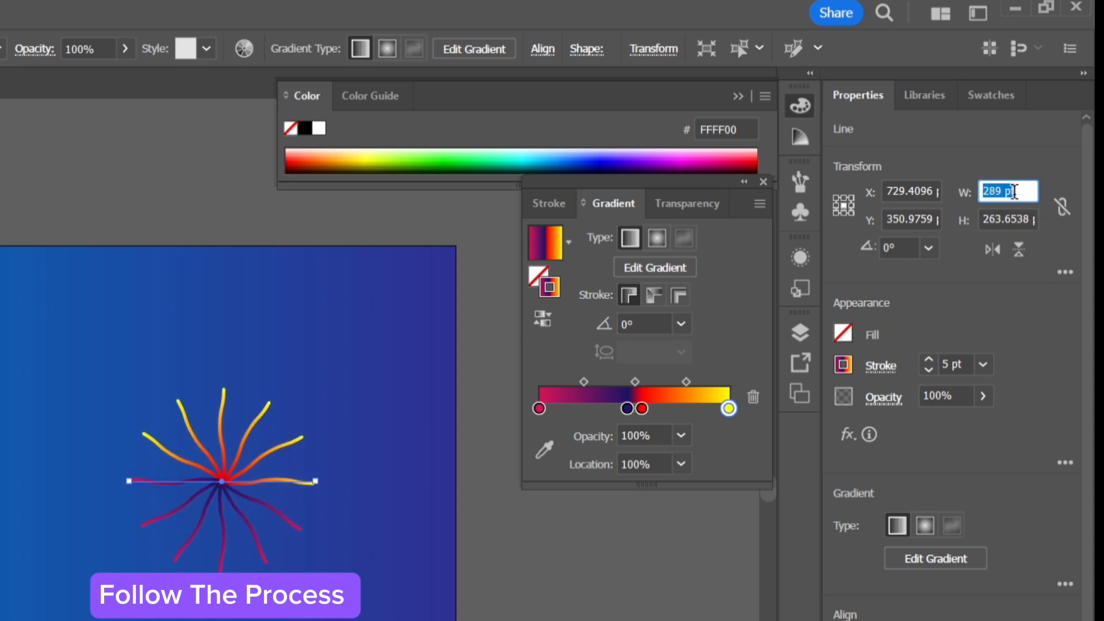
scroll(1014, 192, up, 4)
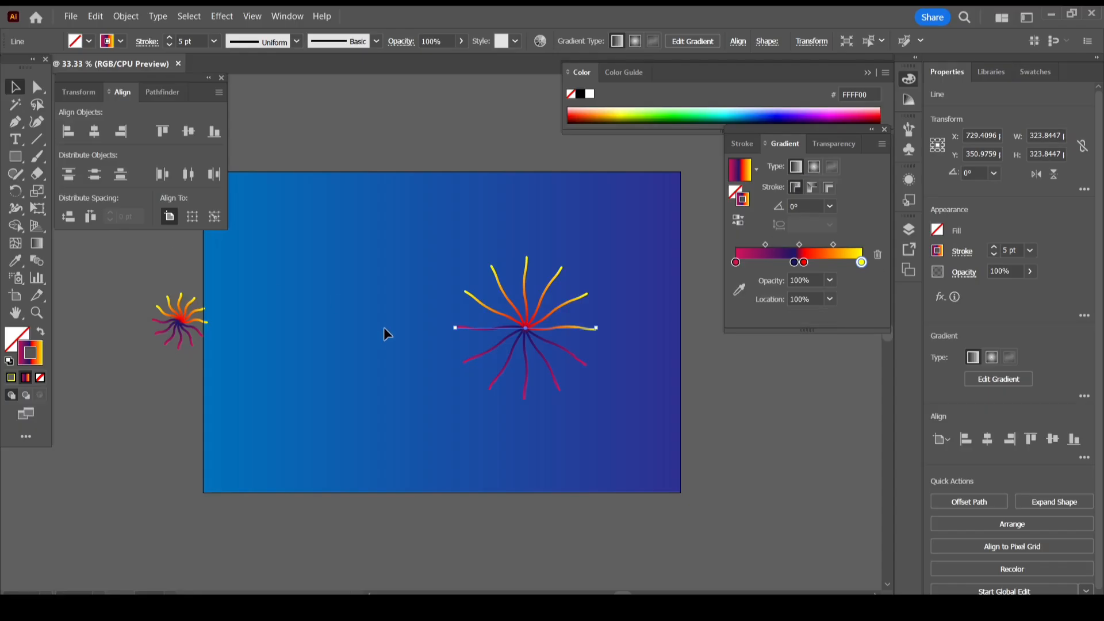
click(7, 484)
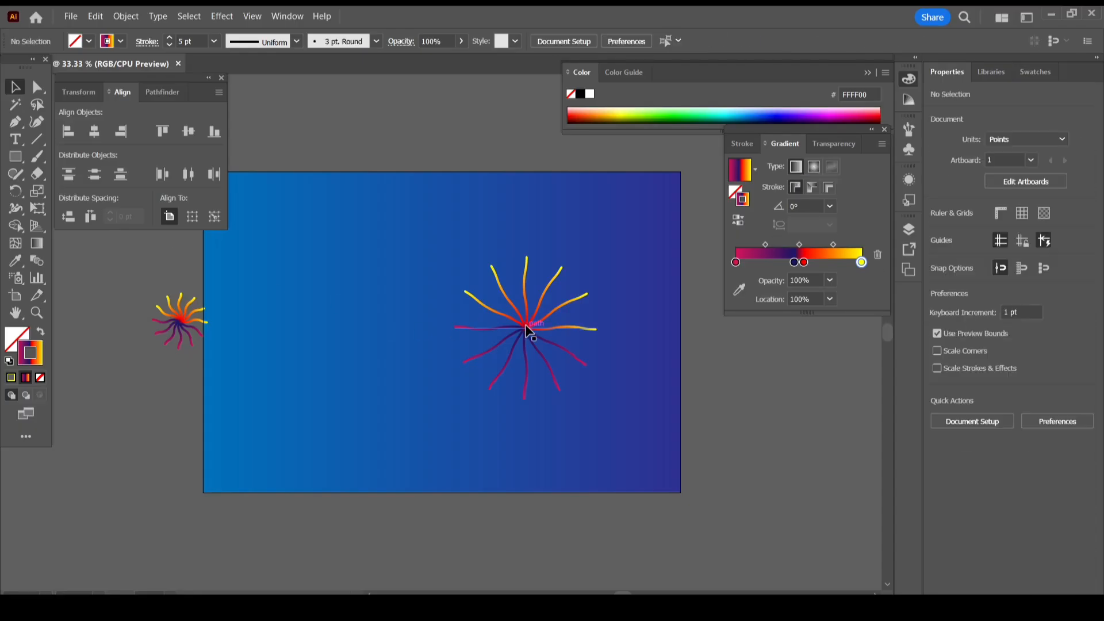
Move the large burst close to the artboard's right edge, level with the small burst on the left
drag(529, 332, 593, 328)
drag(103, 284, 707, 363)
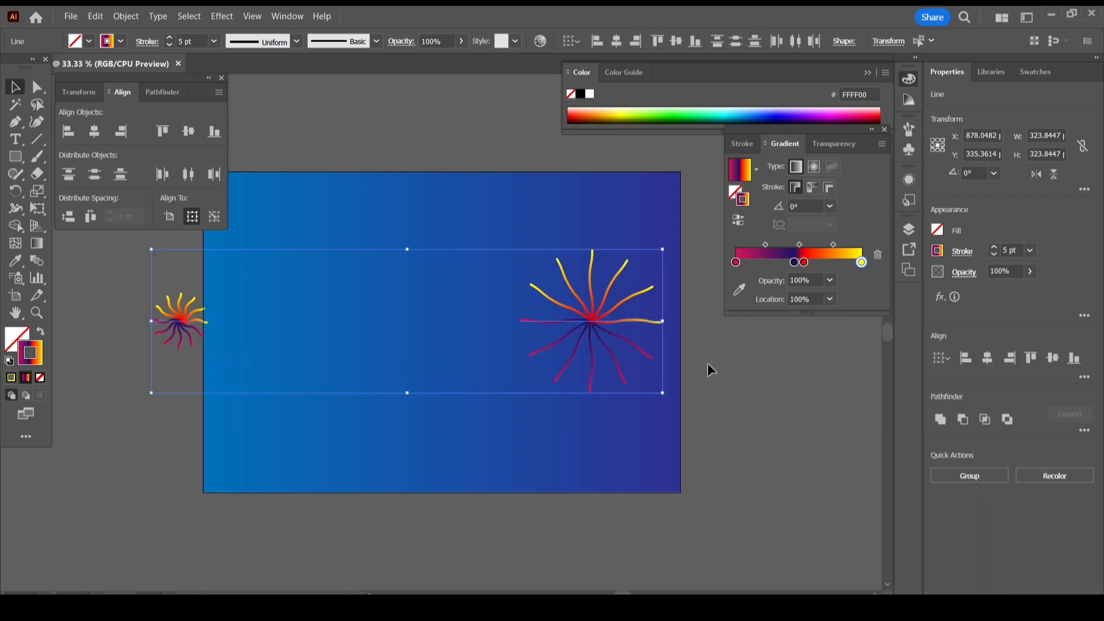
click(397, 169)
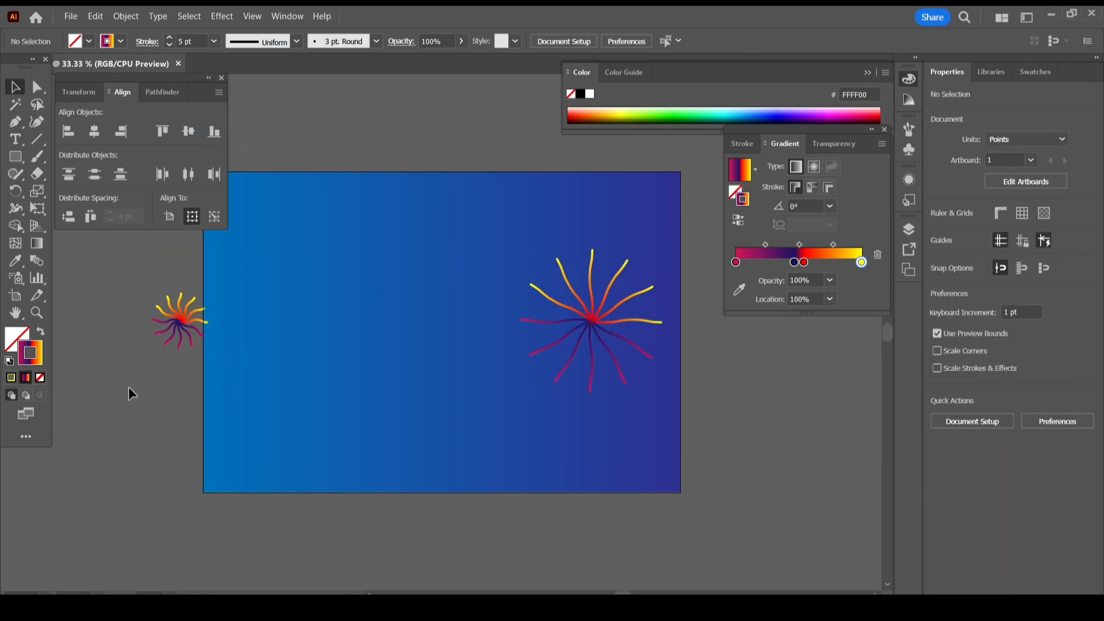
Select both bursts and set the blend options to Specified Distance spacing of 2 pt
drag(136, 388, 642, 283)
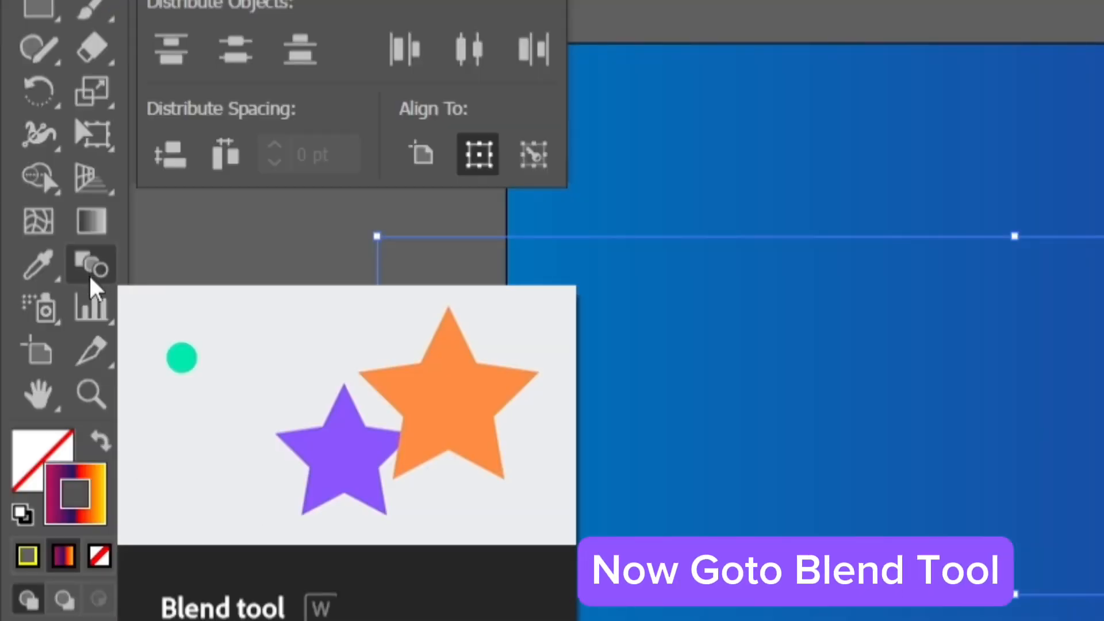
double_click(91, 273)
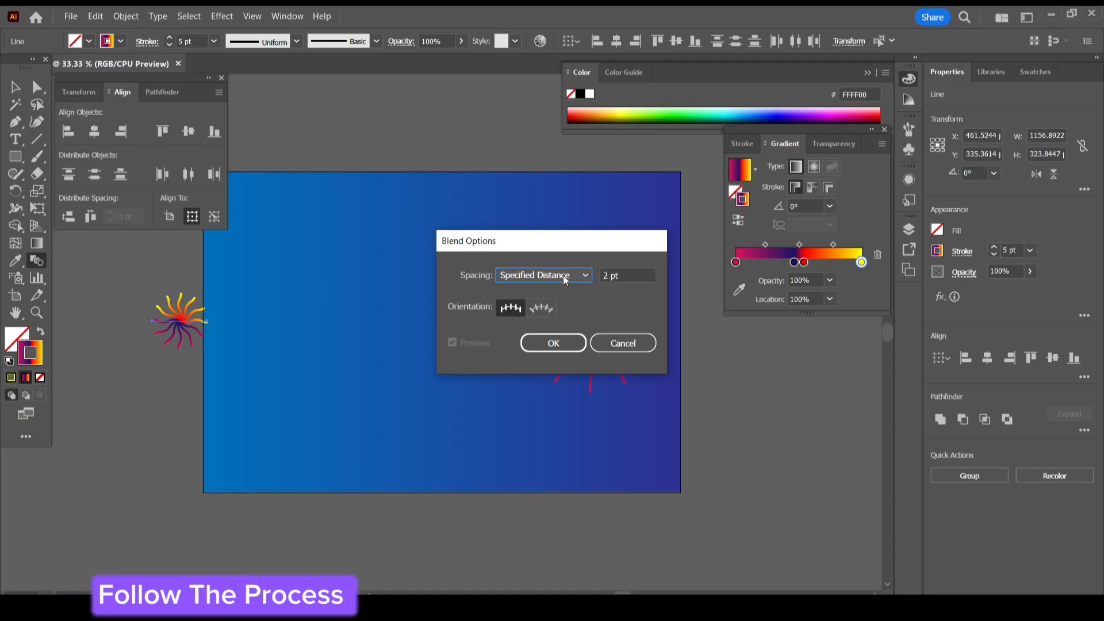
click(564, 277)
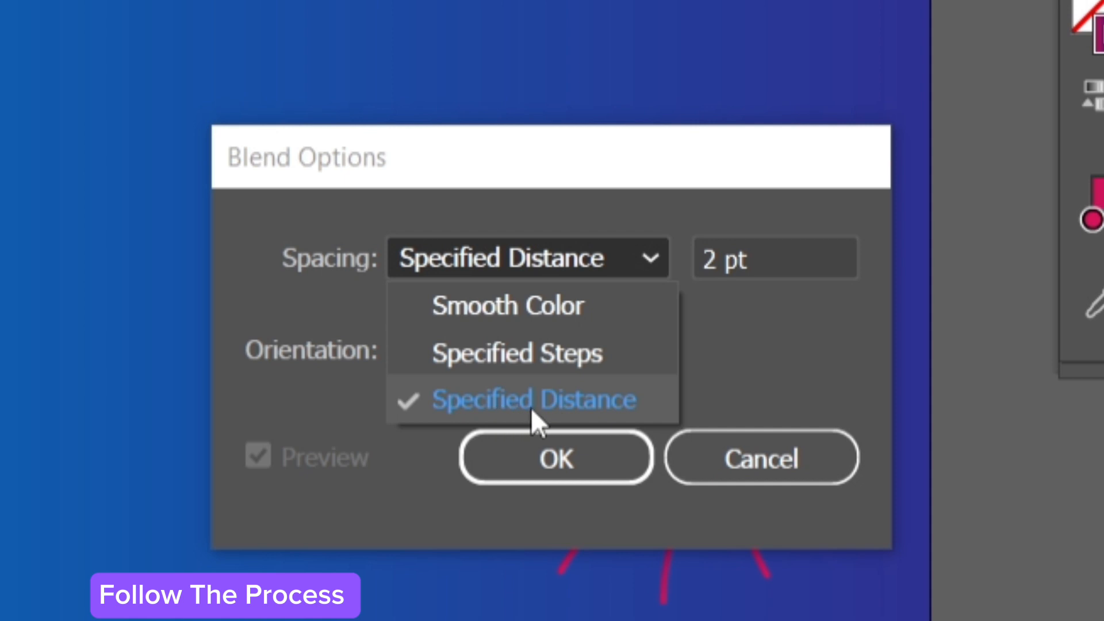
click(530, 402)
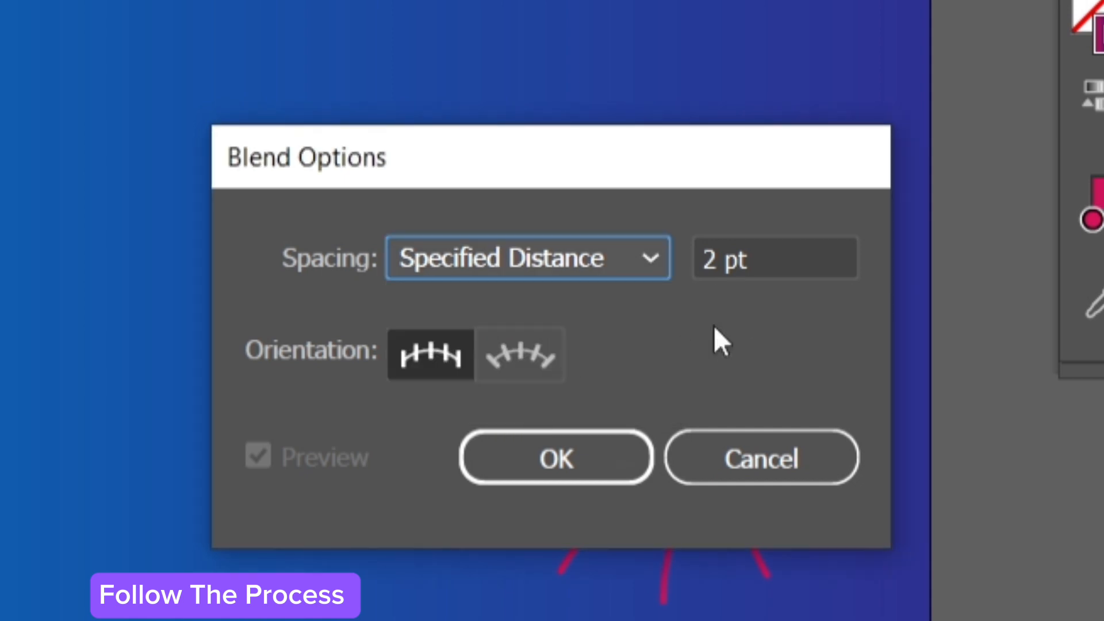
click(543, 469)
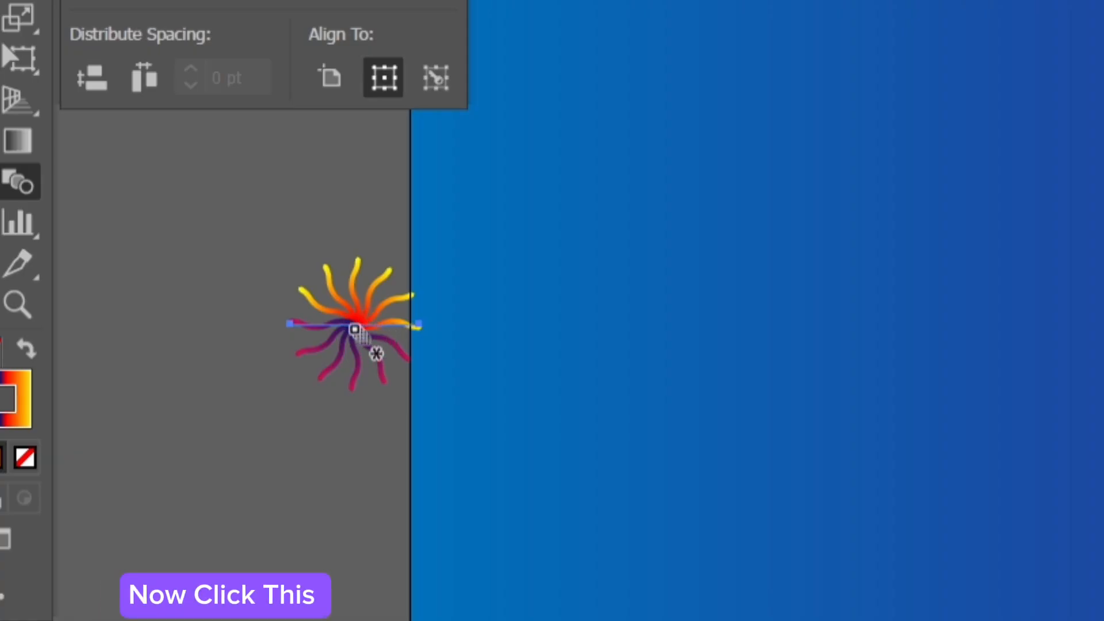
Blend the small burst into the large one from center to center, and move the blend up above the artboard
click(355, 329)
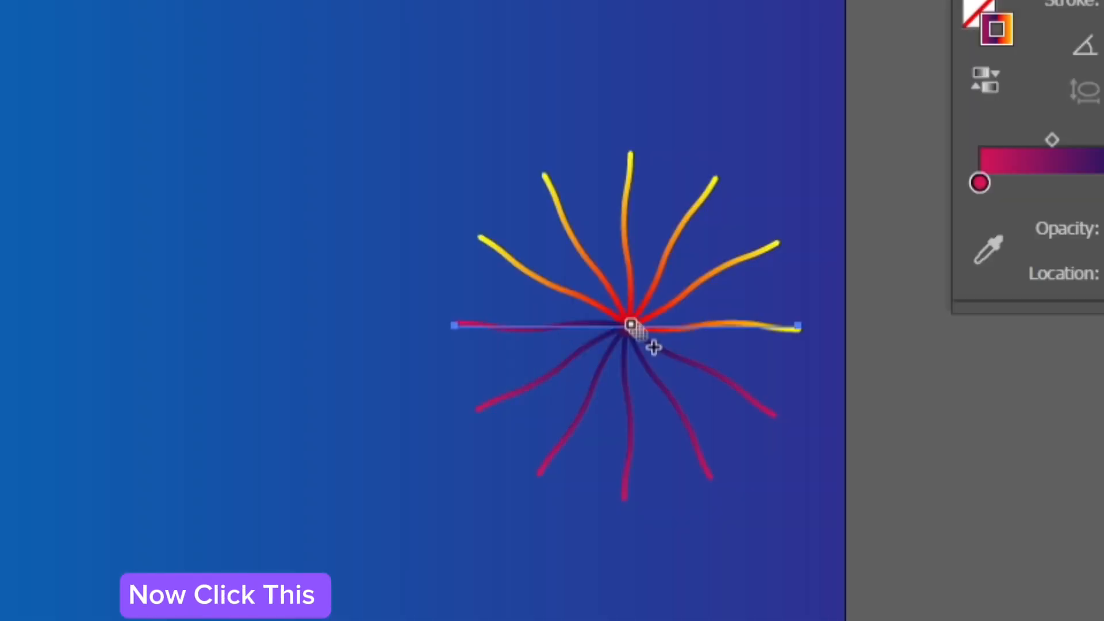
click(631, 326)
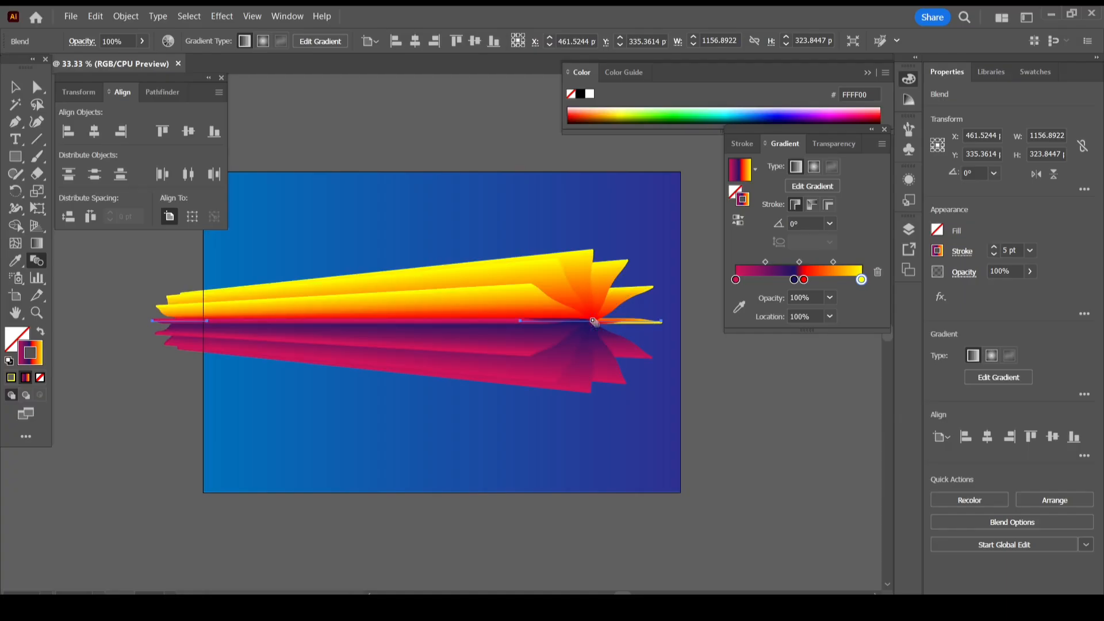
click(16, 86)
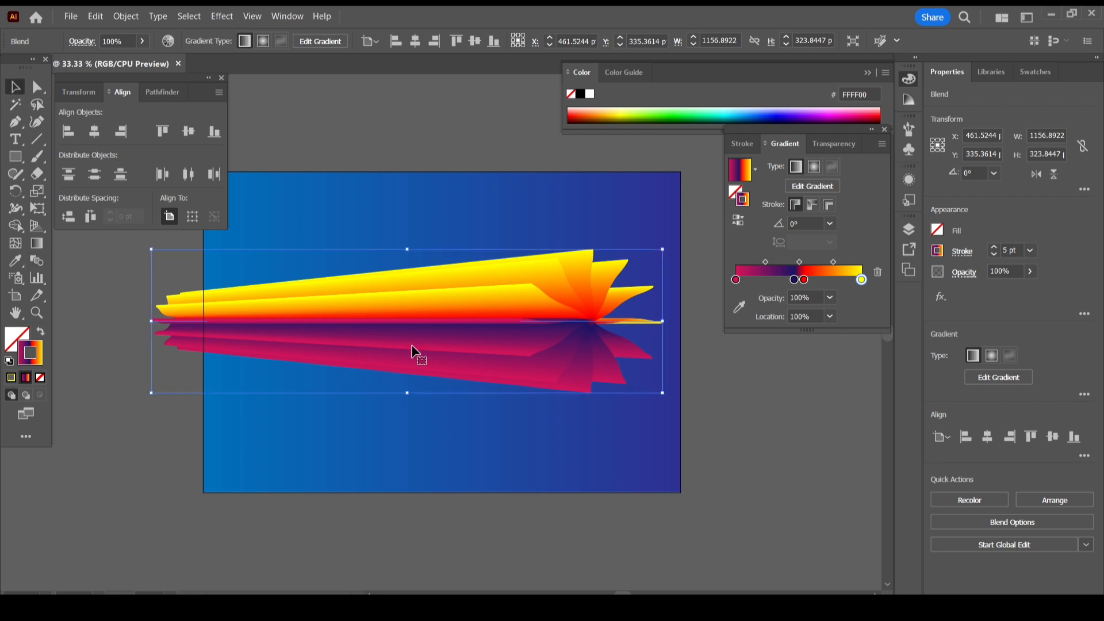
drag(416, 354, 419, 160)
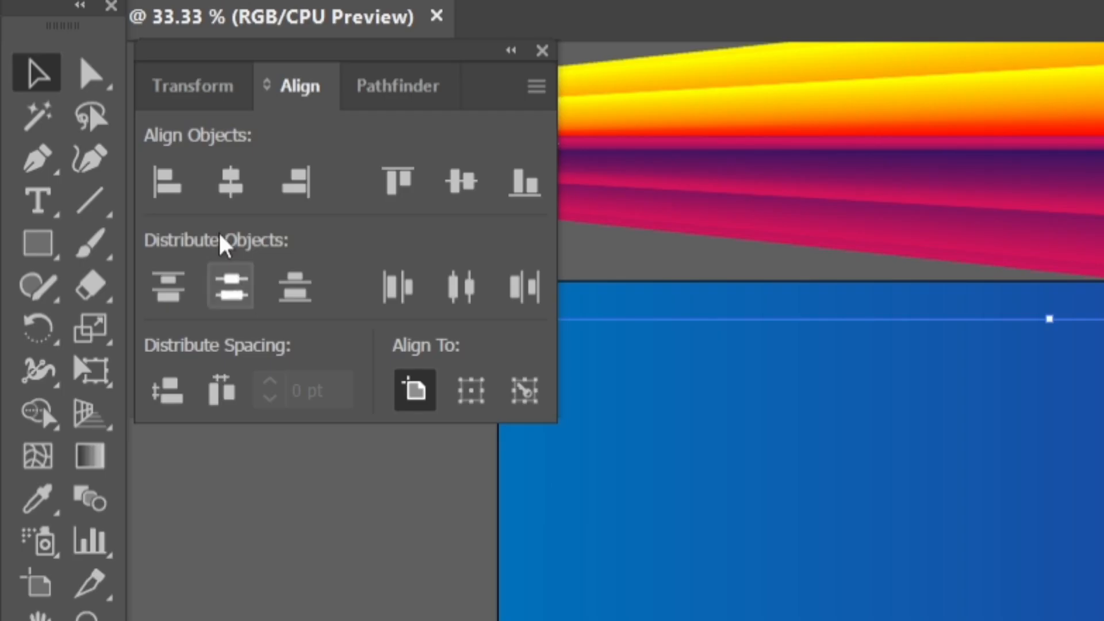
Draw a wavy Curvature path about 1198 pt wide and 444 pt high across the artboard, extending past both side edges
click(85, 169)
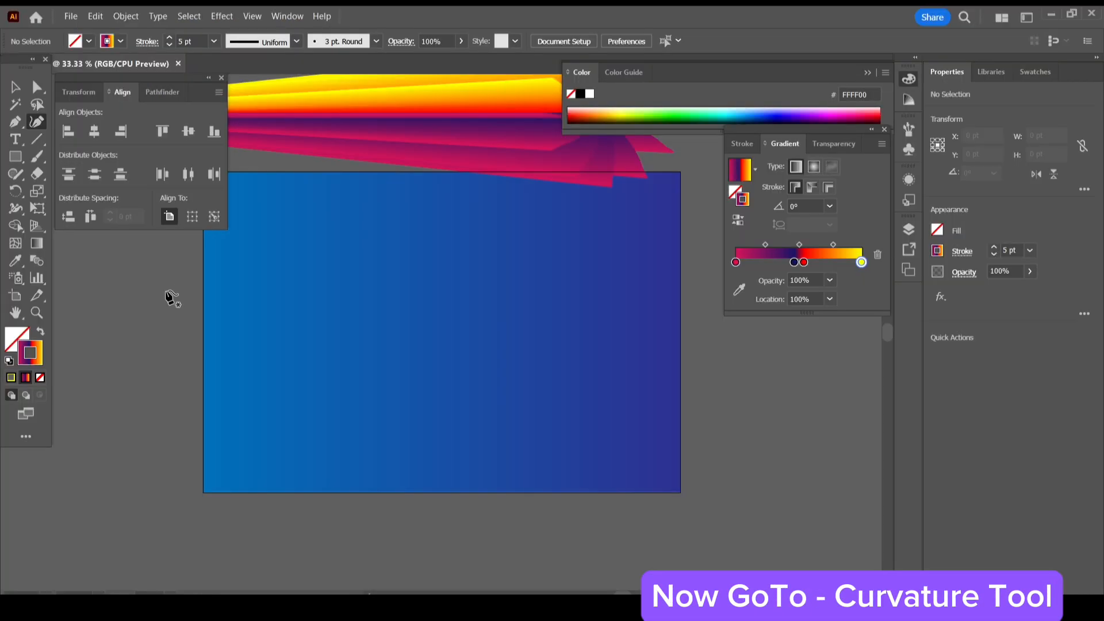
click(175, 290)
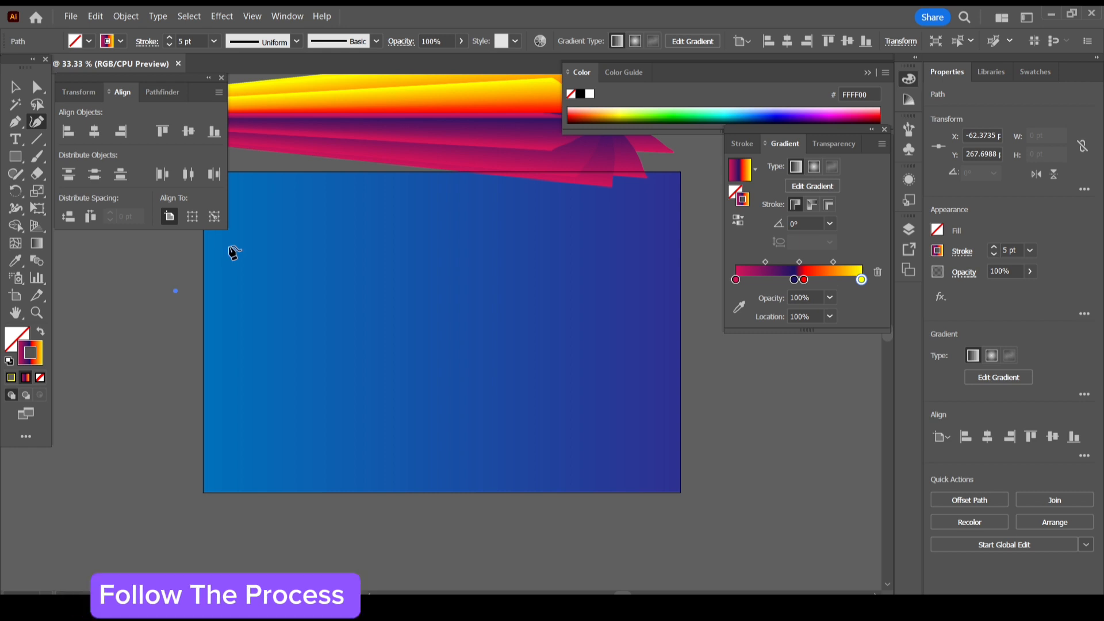
click(232, 246)
click(271, 242)
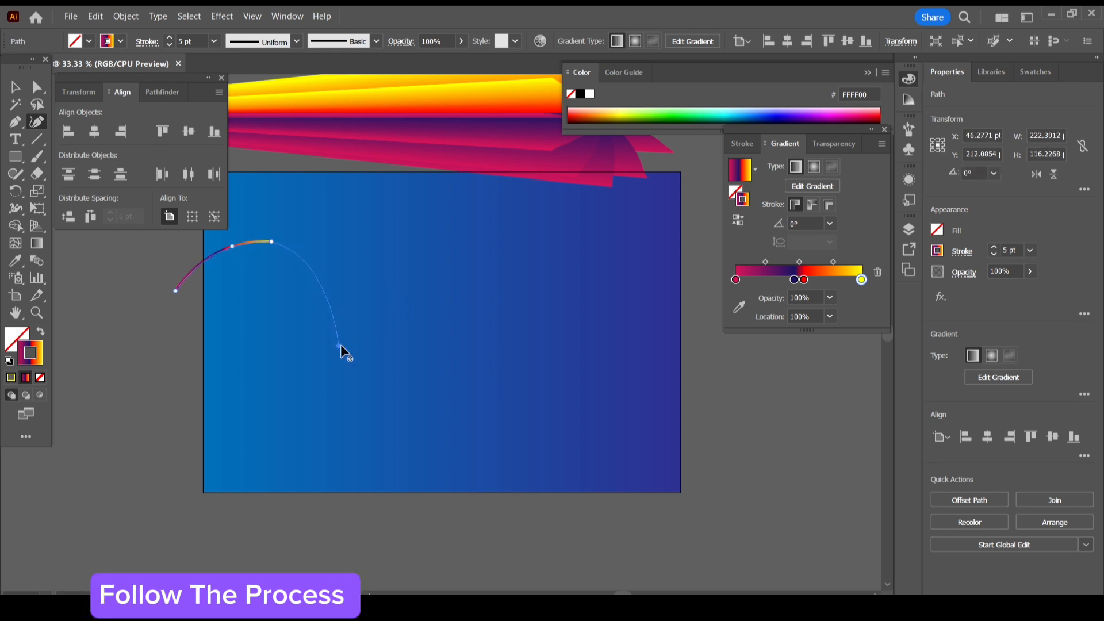
click(340, 345)
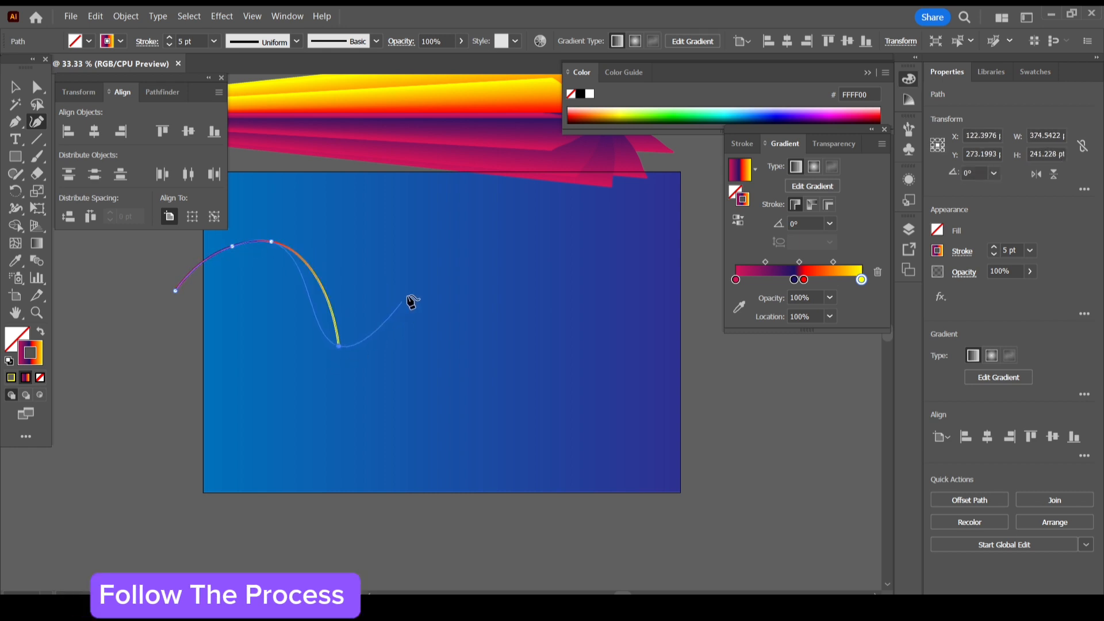
click(505, 229)
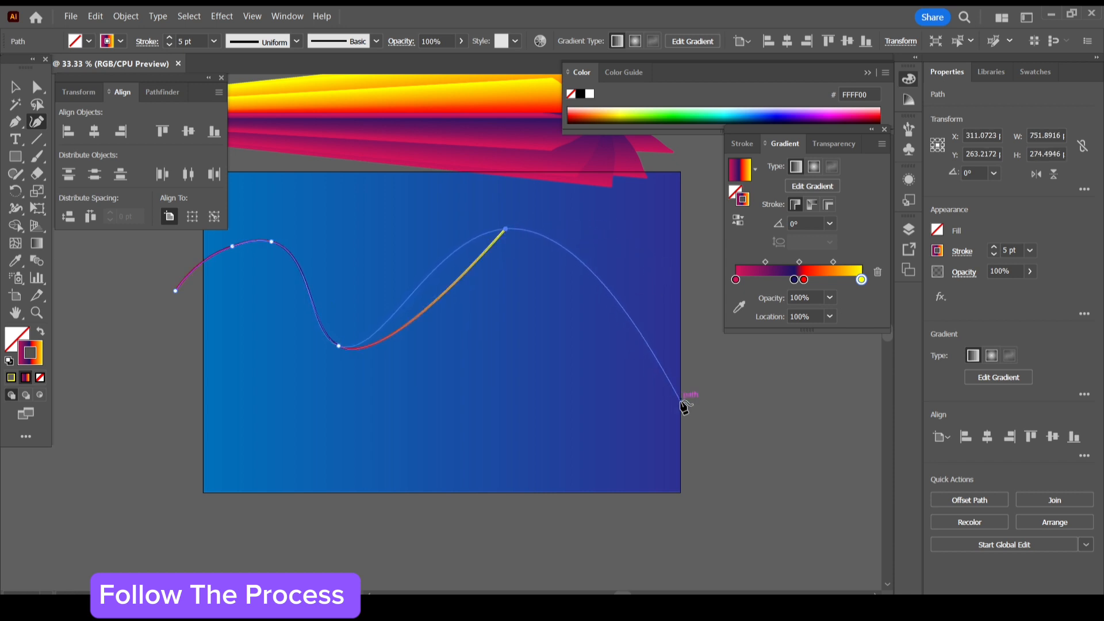
click(702, 424)
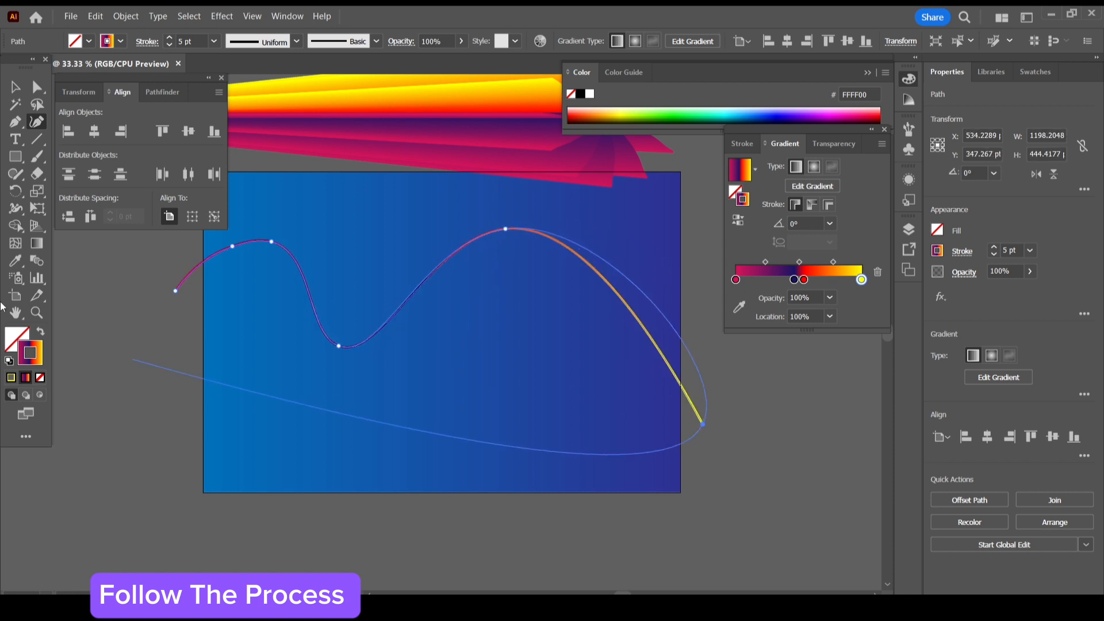
key(v)
click(230, 464)
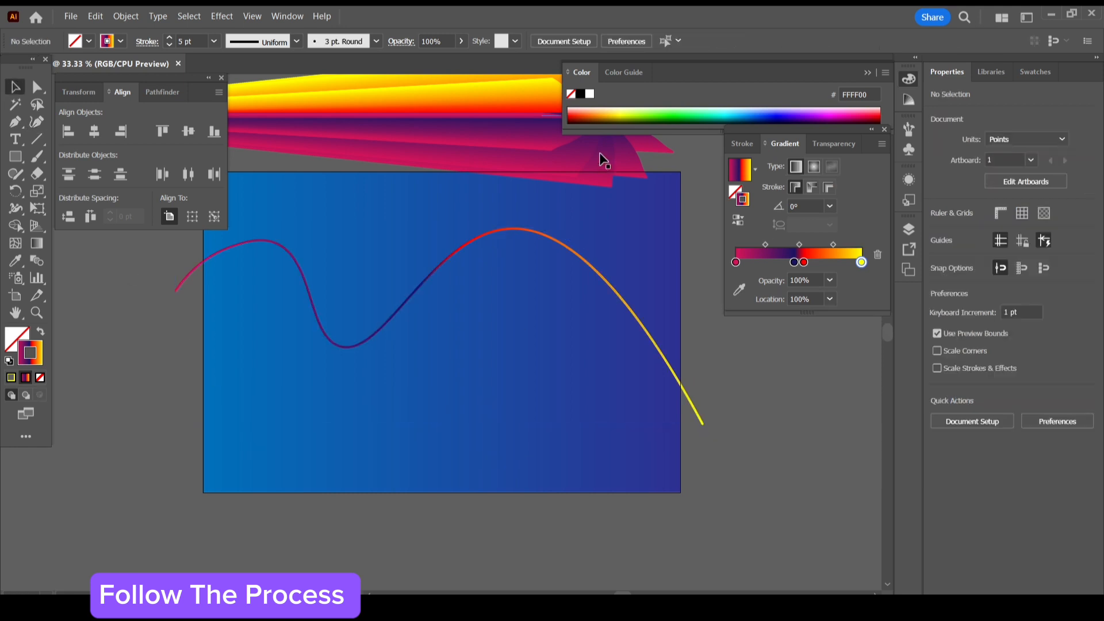
Replace the blend's spine with the wavy path
drag(248, 443, 629, 137)
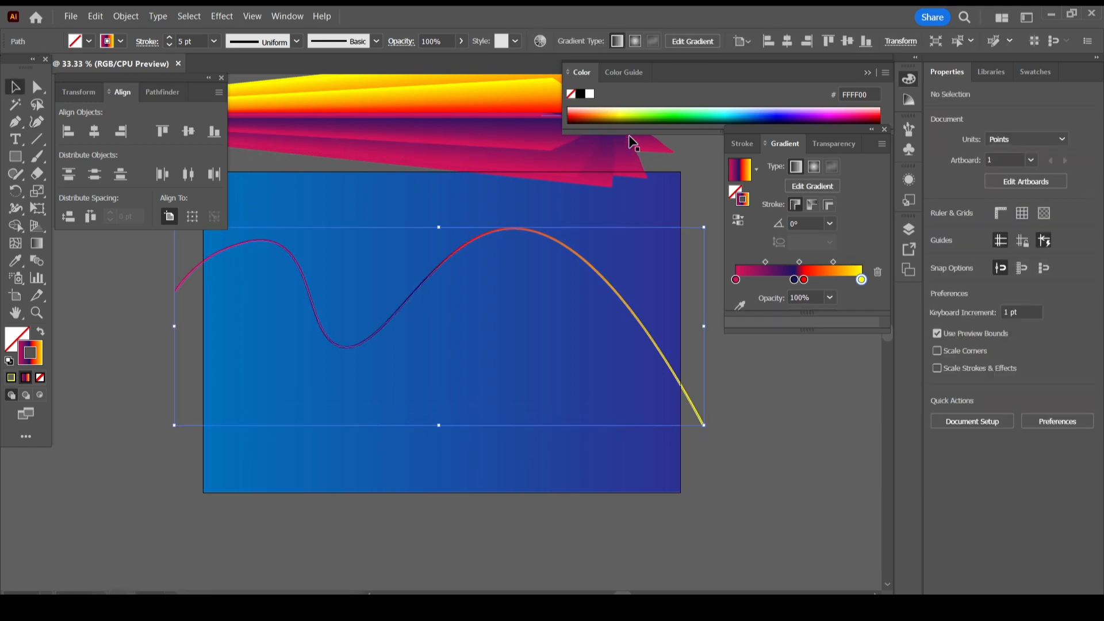
key(ctrl+minus)
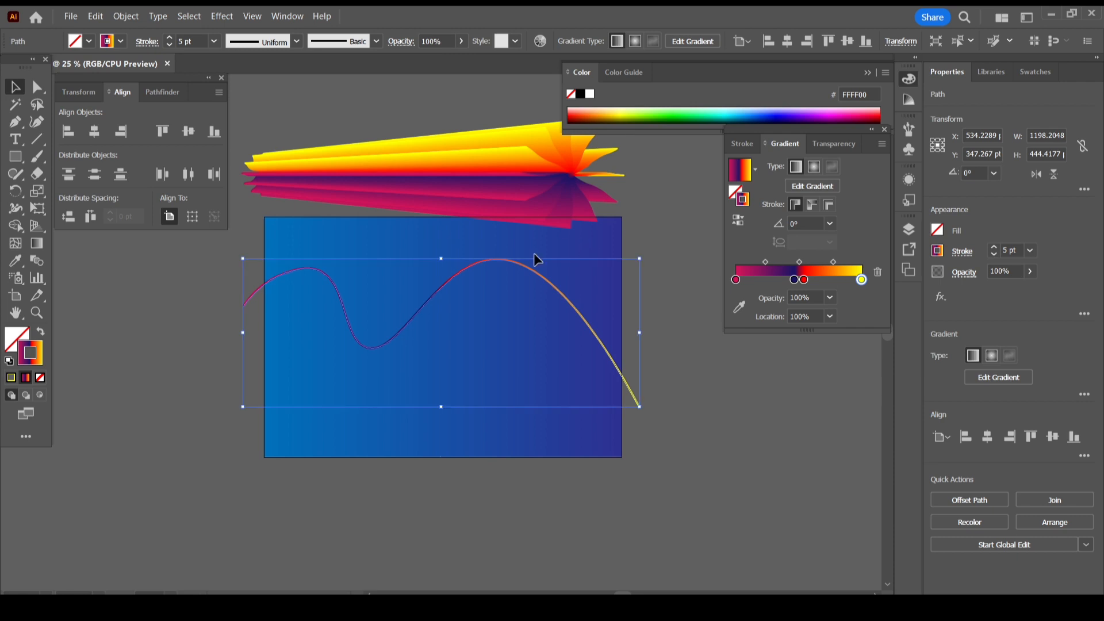
drag(232, 525, 642, 166)
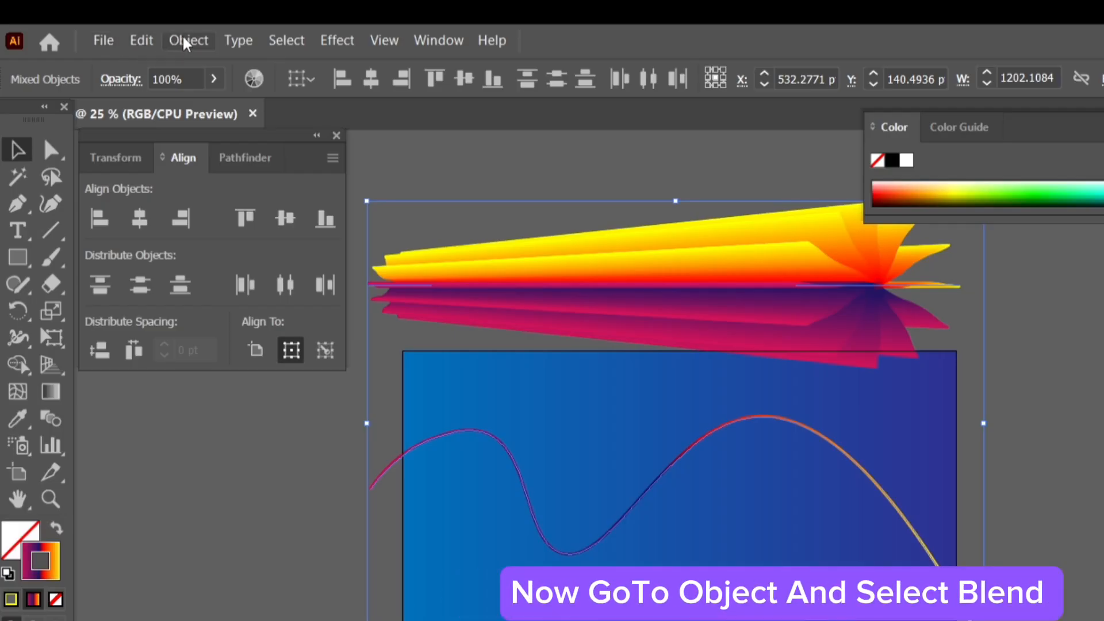
click(185, 42)
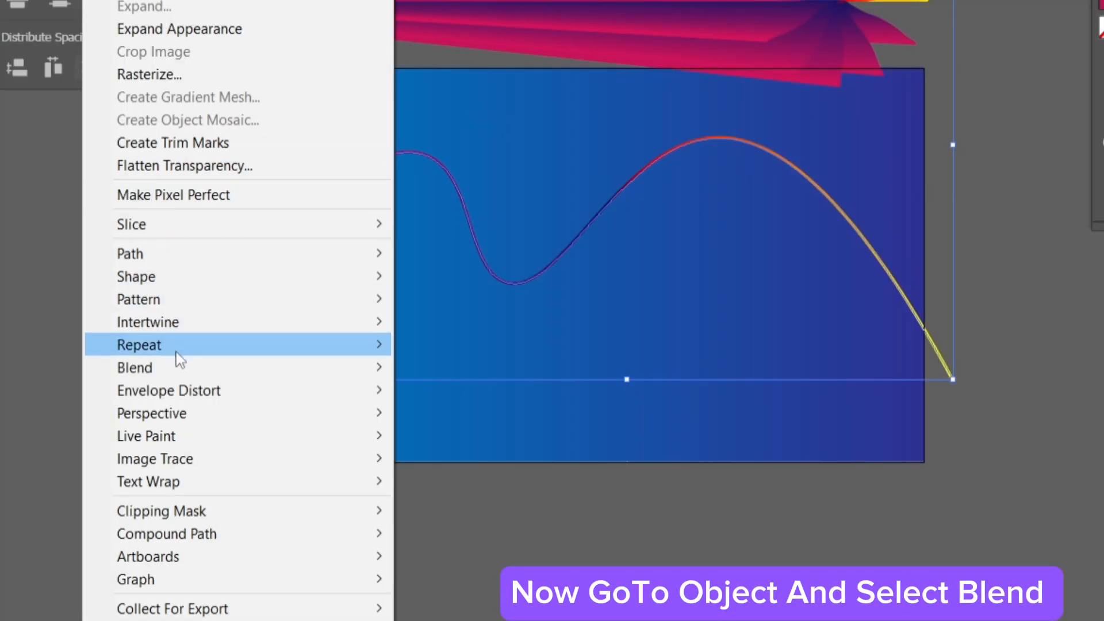
mouse_move(178, 368)
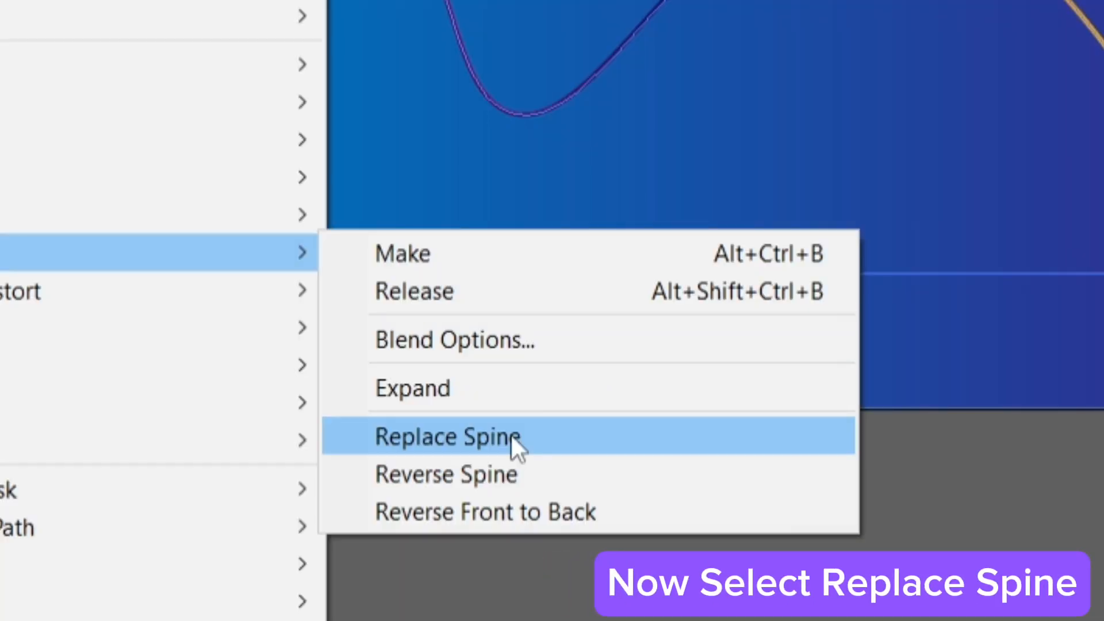
click(509, 481)
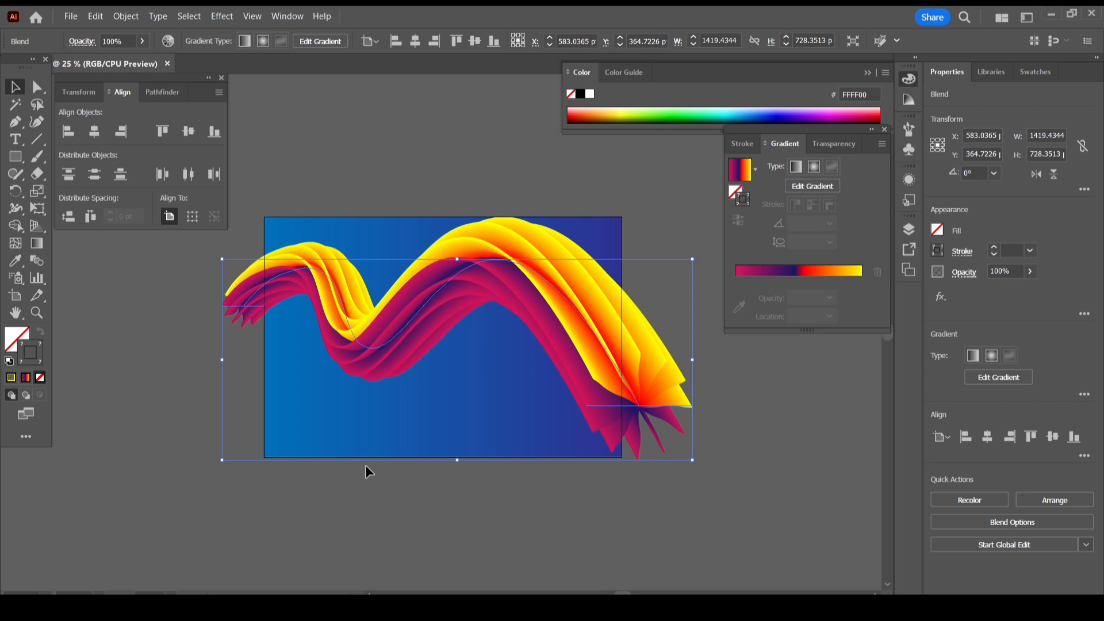
click(415, 536)
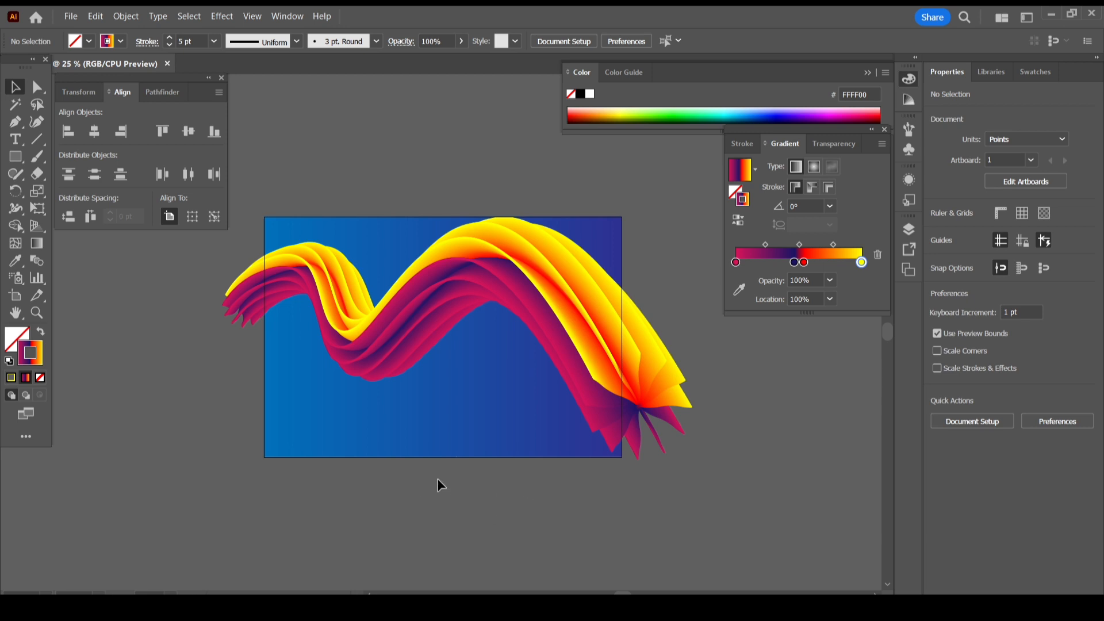
Examine the blended ribbon's folds and color transitions up close and as a whole
key(ctrl+equal)
key(ctrl+equal)
key(ctrl+equal)
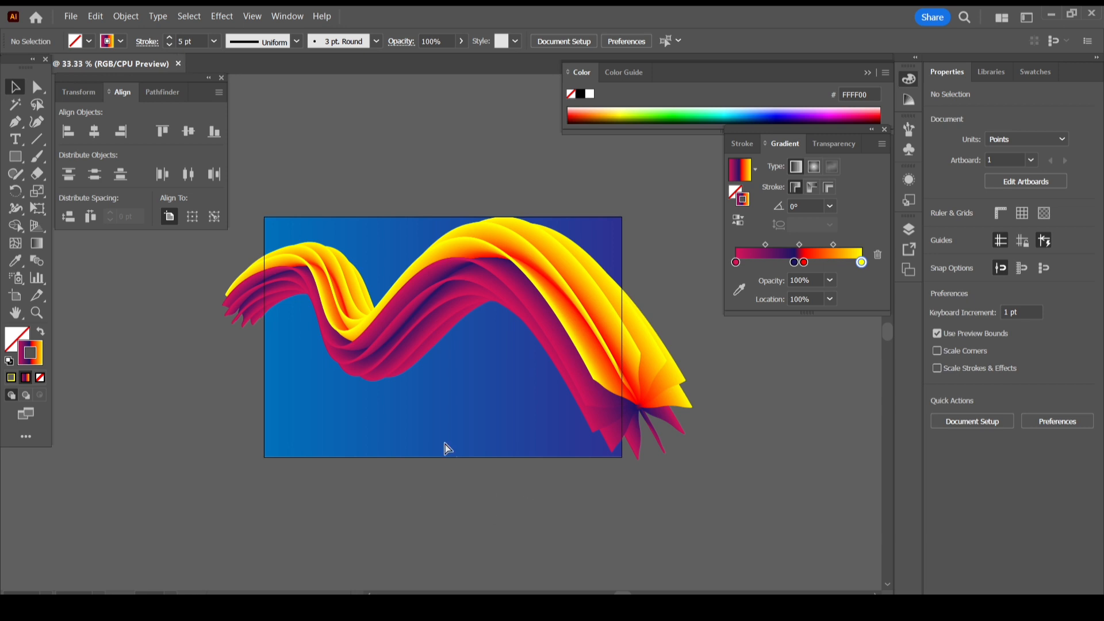
key(ctrl+equal)
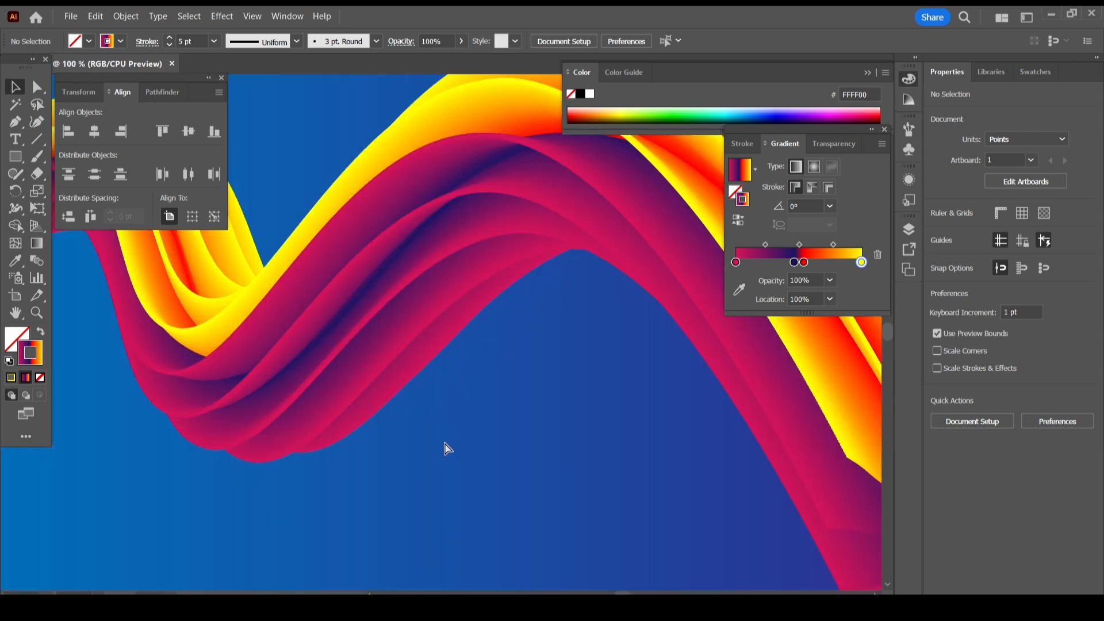
key(ctrl+minus)
key(ctrl+minus)
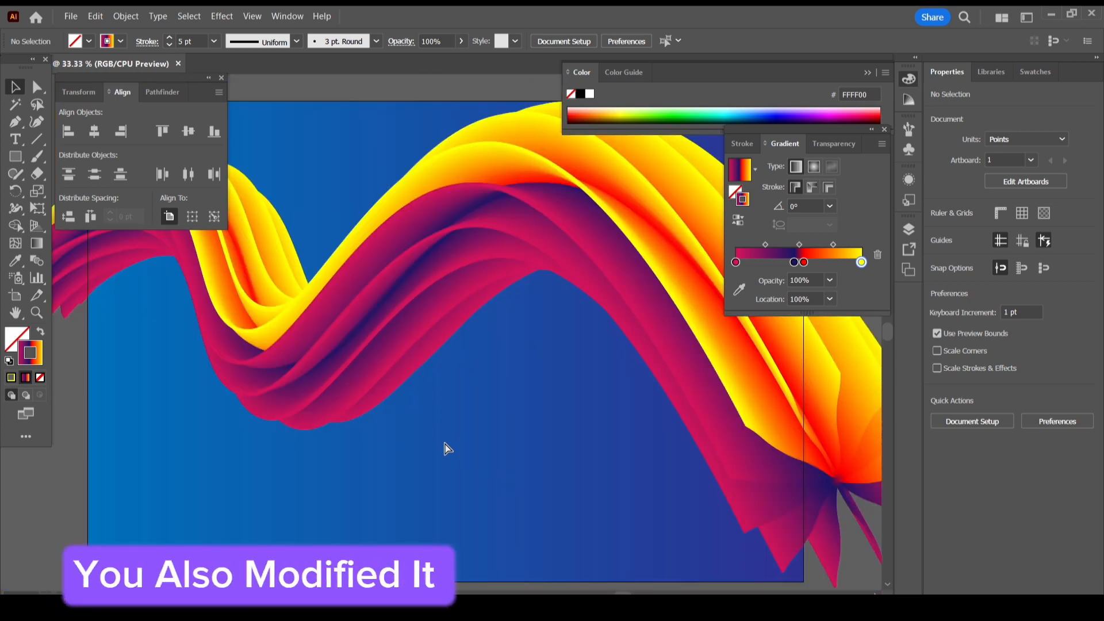
key(ctrl+minus)
key(ctrl+minus)
key(ctrl+minus)
key(ctrl+equal)
key(ctrl+equal)
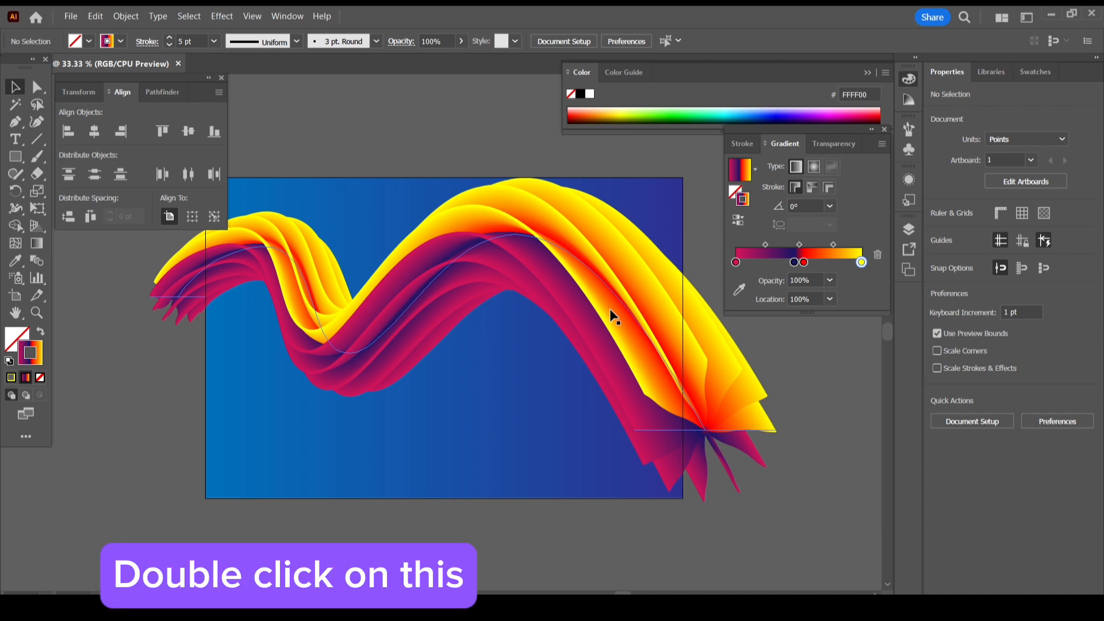
Isolate the blend and bring the small burst at its left end to the front
double_click(611, 311)
click(173, 296)
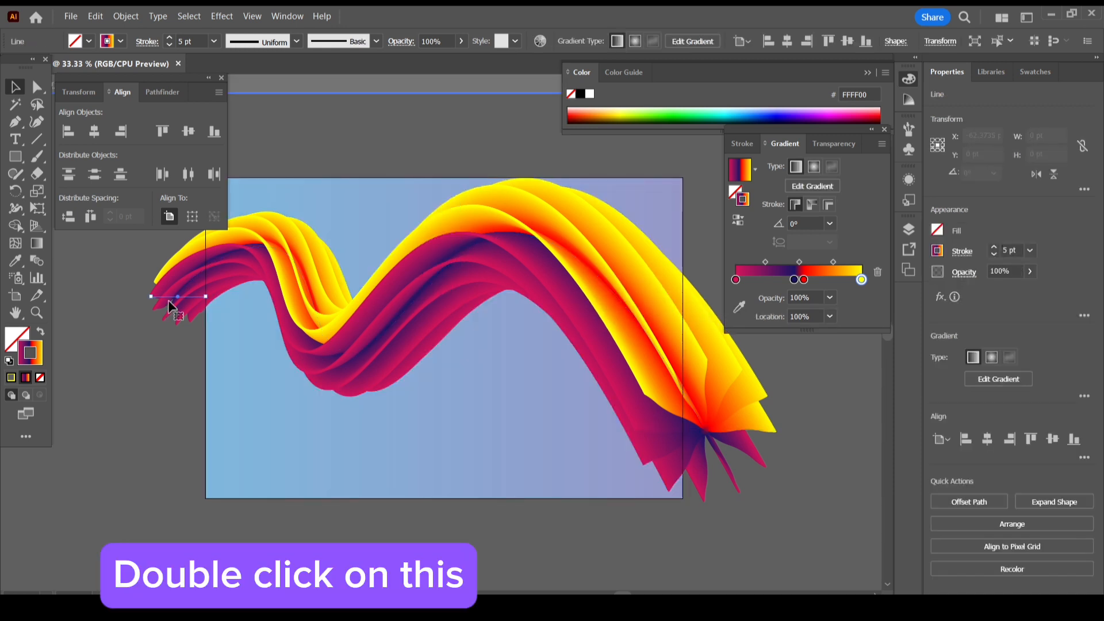
right_click(171, 287)
mouse_move(218, 539)
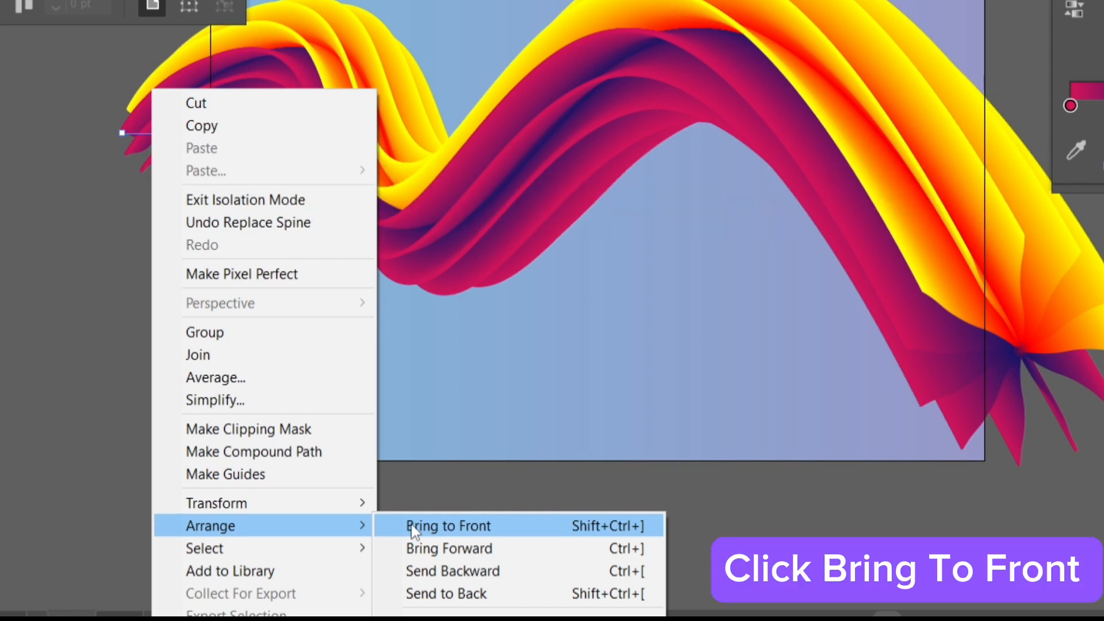
click(496, 526)
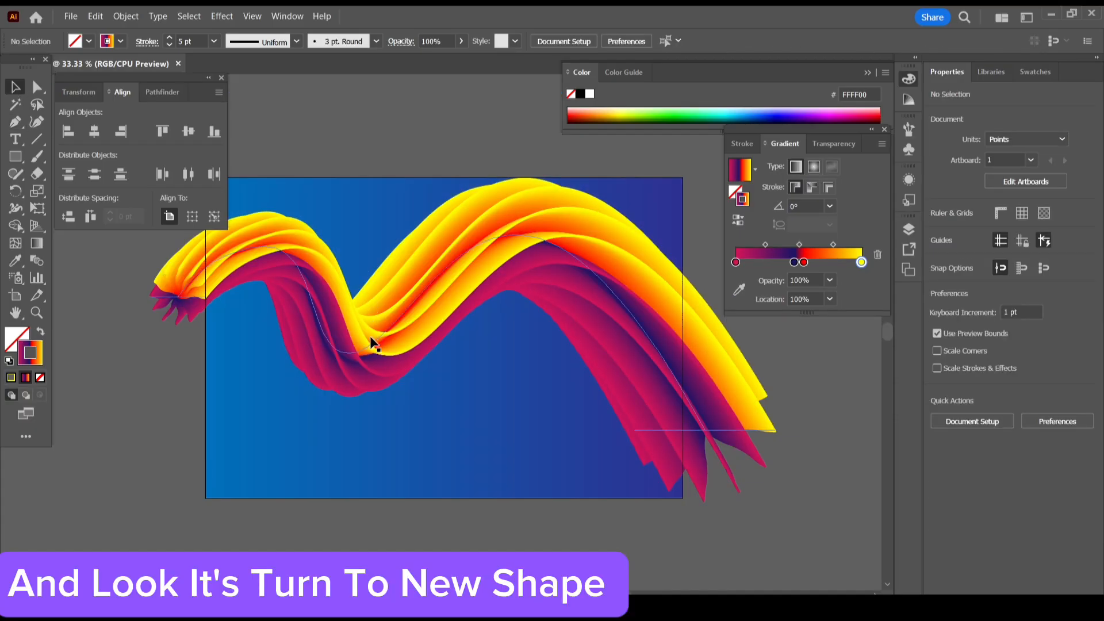
Turn on Trim View to hide the artwork outside the artboard, and clear the selection
click(251, 16)
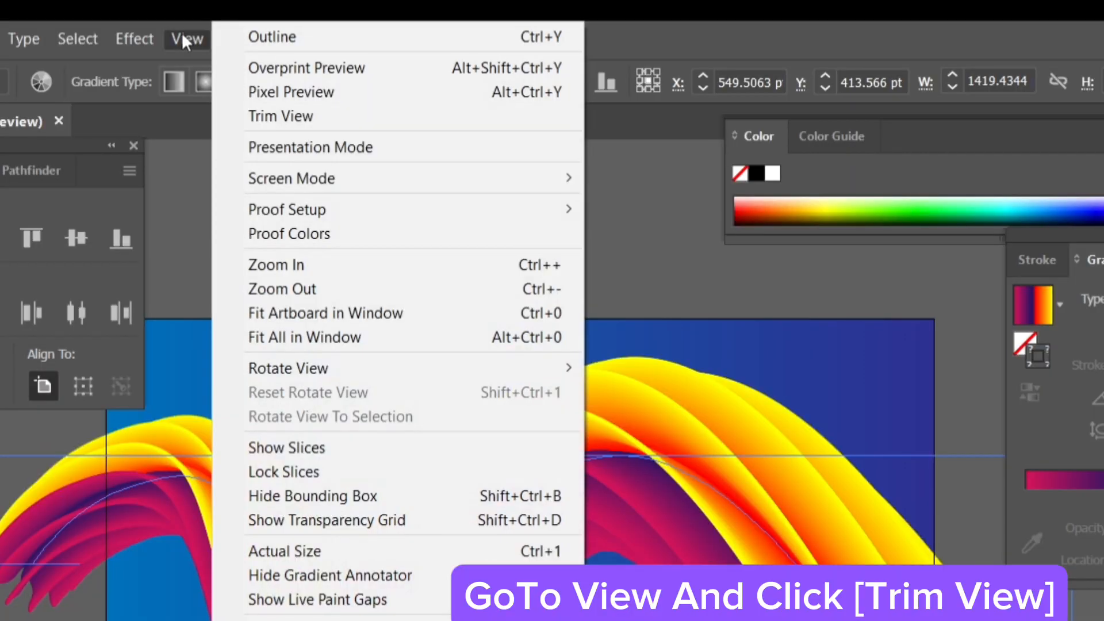
click(312, 116)
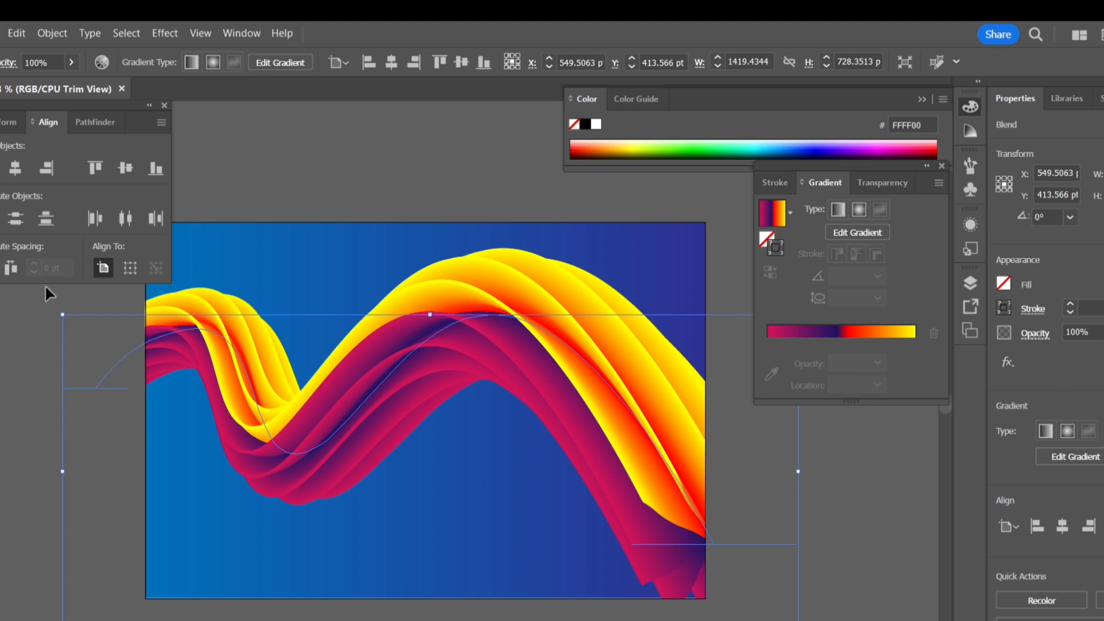
click(17, 330)
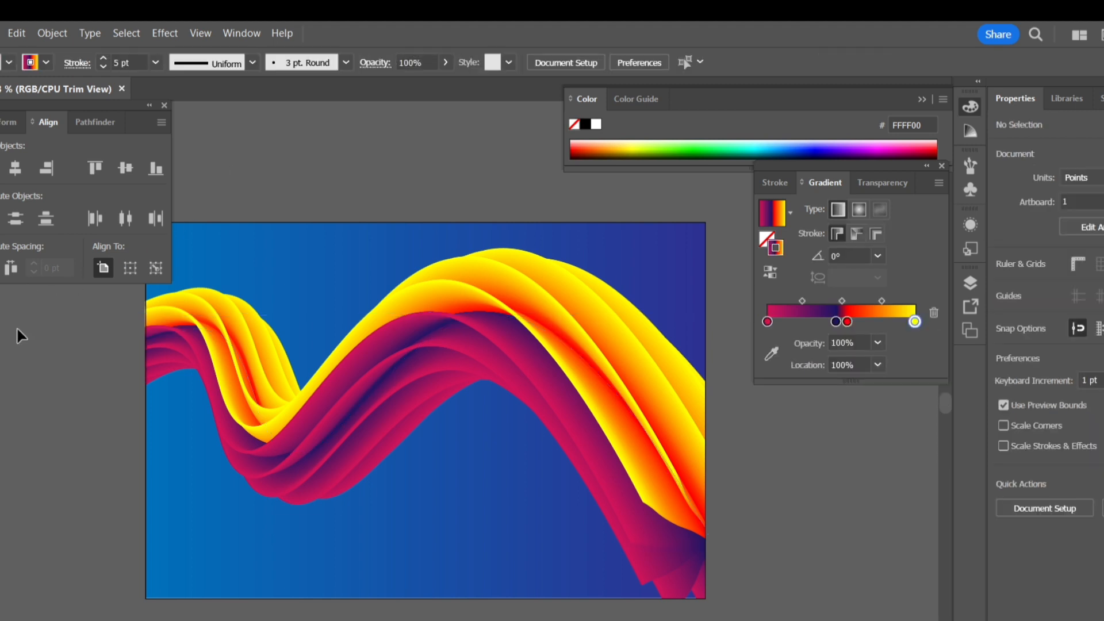